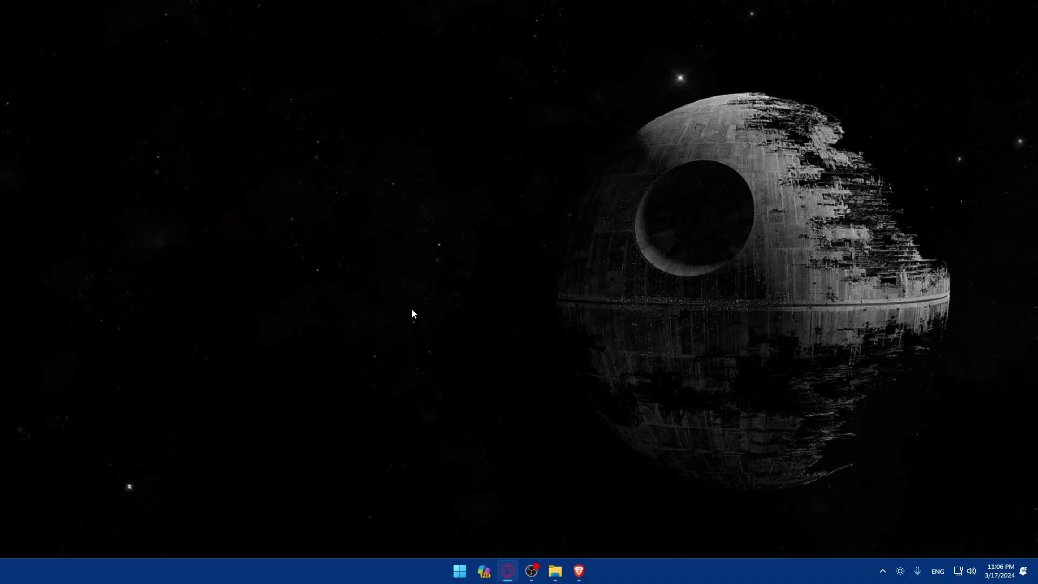
Open the Brave browser and search Google for "google ads"
{"action": "mouse_move", "coordinate": [578, 571]}
{"action": "left_mouse_down"}
{"action": "mouse_move", "coordinate": [519, 570]}
{"action": "mouse_move", "coordinate": [592, 563]}
{"action": "left_mouse_up"}
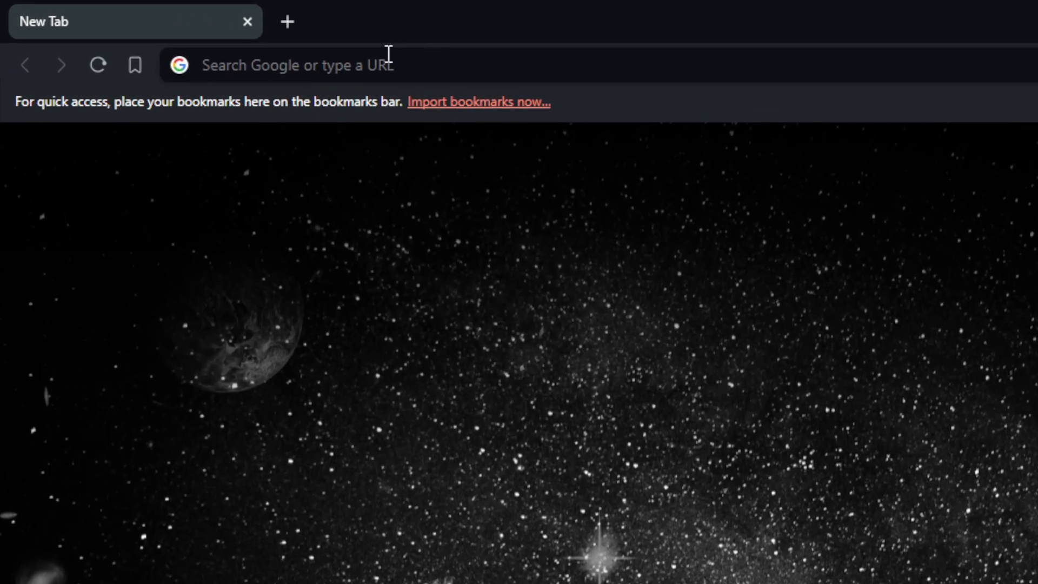
{"action": "left_click", "coordinate": [190, 27]}
{"action": "type", "text": "go"}
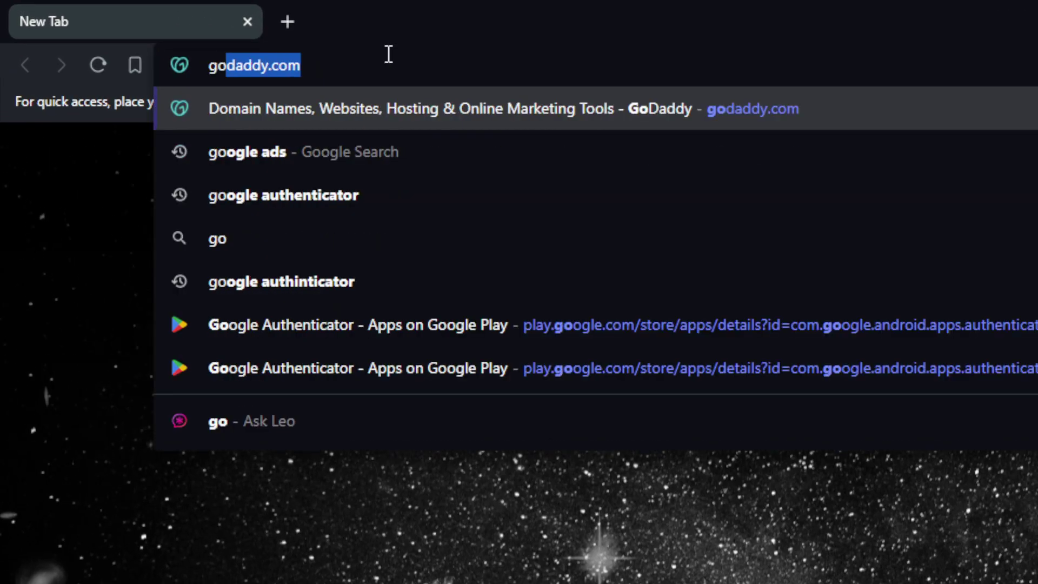
{"action": "type", "text": "odle"}
{"action": "key", "text": "BackSpace"}
{"action": "key", "text": "BackSpace"}
{"action": "key", "text": "BackSpace"}
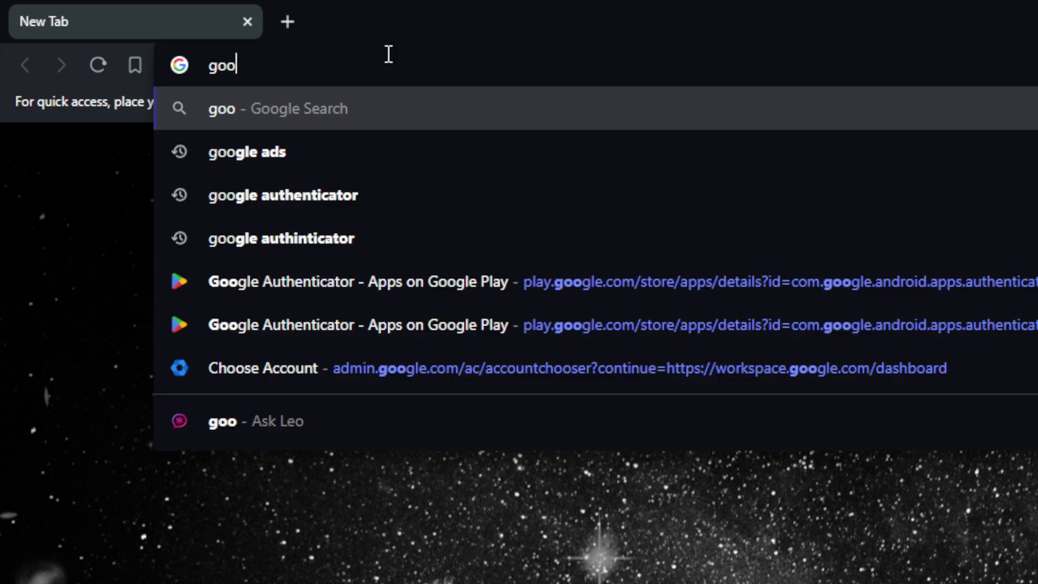
{"action": "type", "text": "gle ads"}
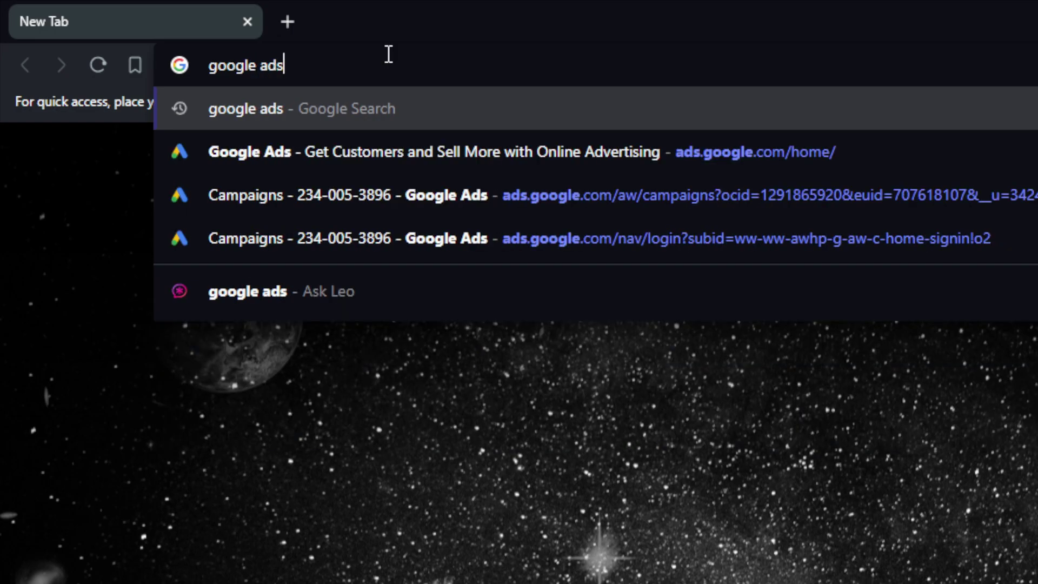
{"action": "key", "text": "Return"}
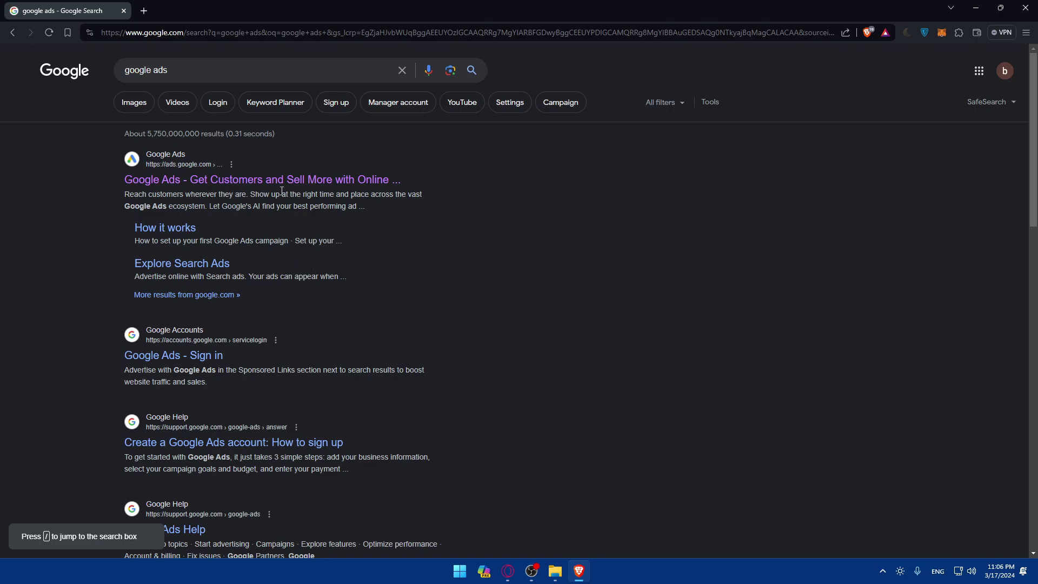
Open the Google Ads home page from the search results and sign in to the account
{"action": "left_click", "coordinate": [255, 186]}
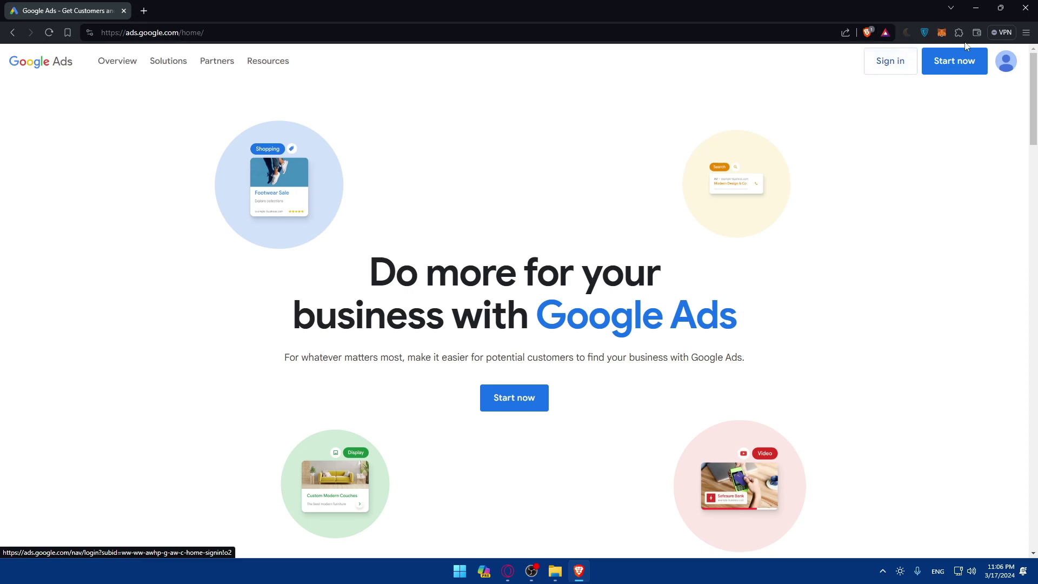
{"action": "left_click", "coordinate": [876, 71]}
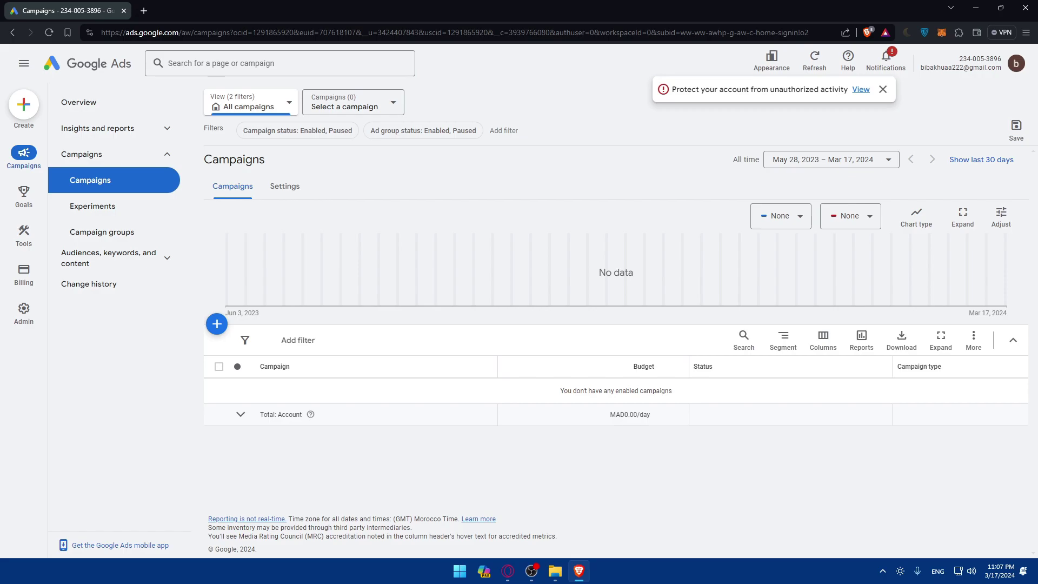
Dismiss the unauthorized activity notice and open the account's billing setup
{"action": "left_click", "coordinate": [24, 238]}
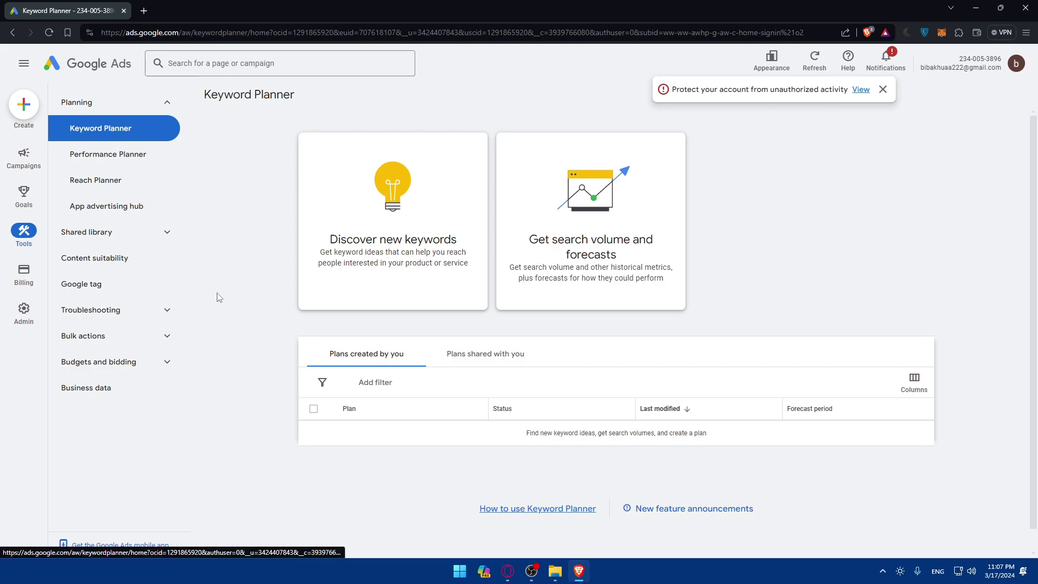
{"action": "left_click", "coordinate": [882, 89]}
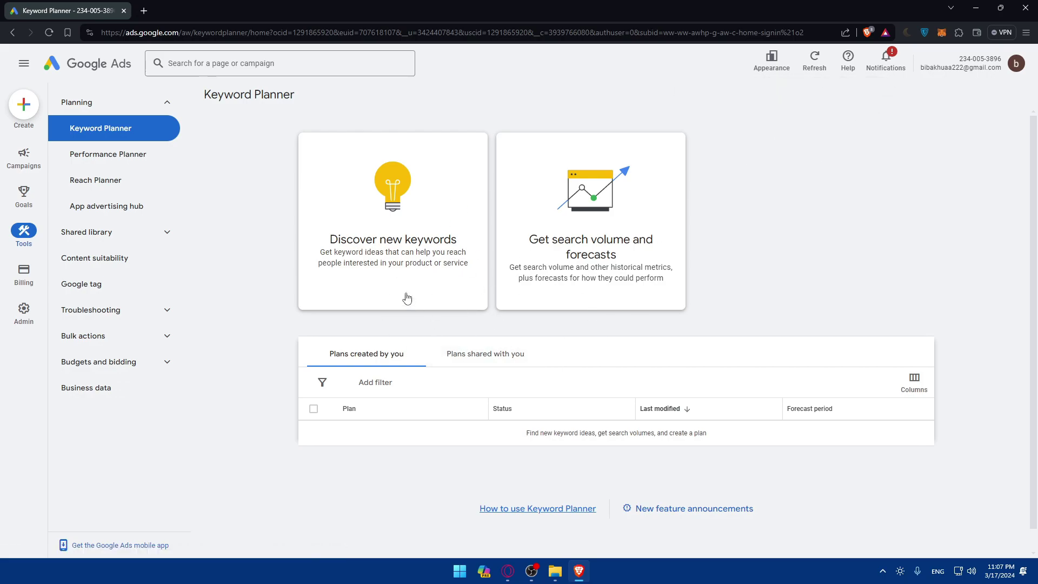
{"action": "mouse_move", "coordinate": [34, 276]}
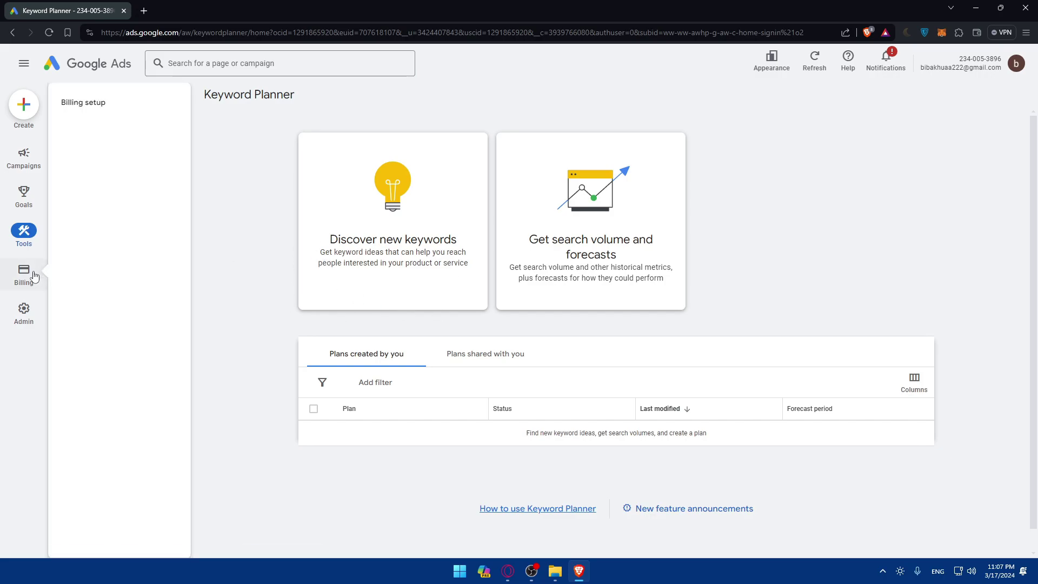
{"action": "left_click", "coordinate": [26, 278]}
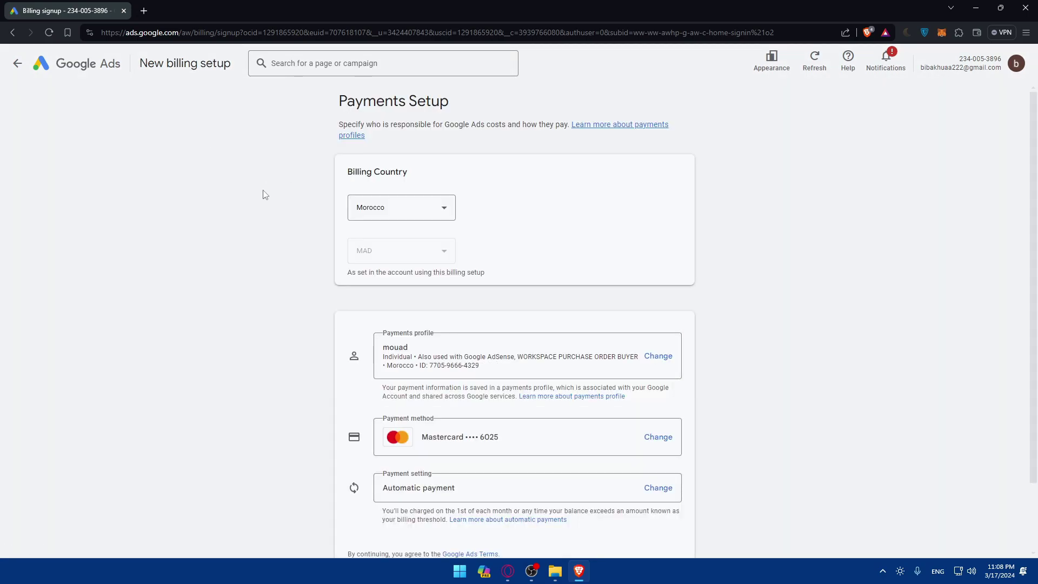
Open the help article about payments profiles in a separate tab, closing the Quick help version
{"action": "left_click_drag", "start_coordinate": [332, 111], "coordinate": [479, 101]}
{"action": "left_click", "coordinate": [385, 118]}
{"action": "left_click_drag", "start_coordinate": [339, 123], "coordinate": [431, 123]}
{"action": "left_click", "coordinate": [446, 124]}
{"action": "left_click", "coordinate": [604, 128]}
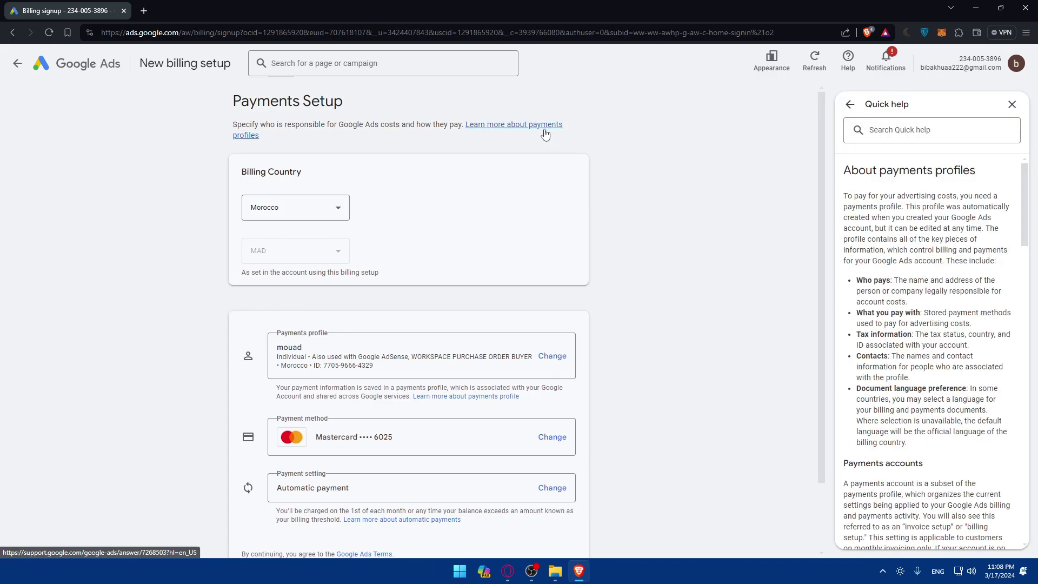
{"action": "middle_click", "coordinate": [538, 127]}
{"action": "left_click", "coordinate": [1012, 104]}
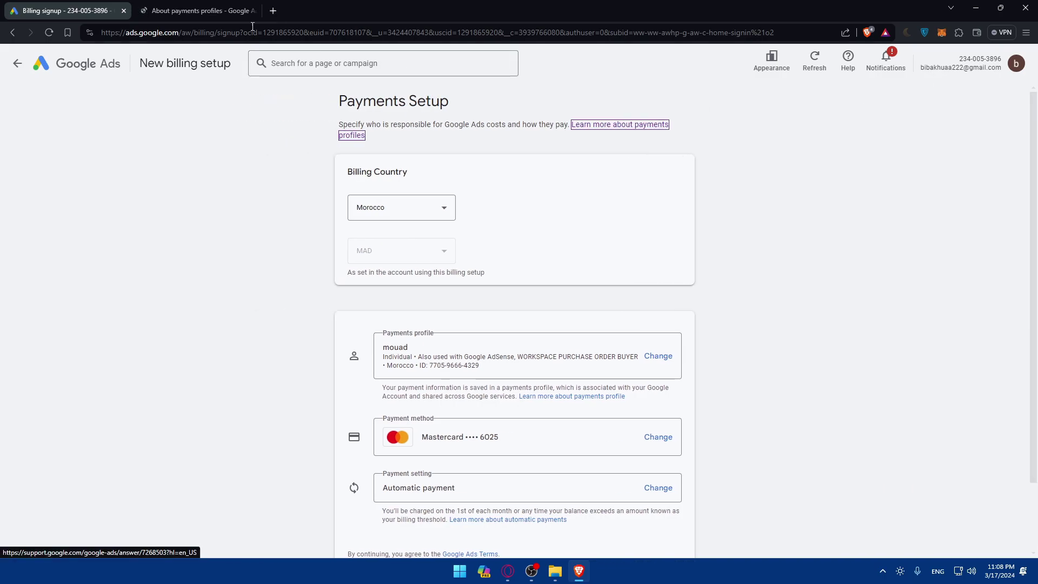
{"action": "left_click", "coordinate": [197, 11]}
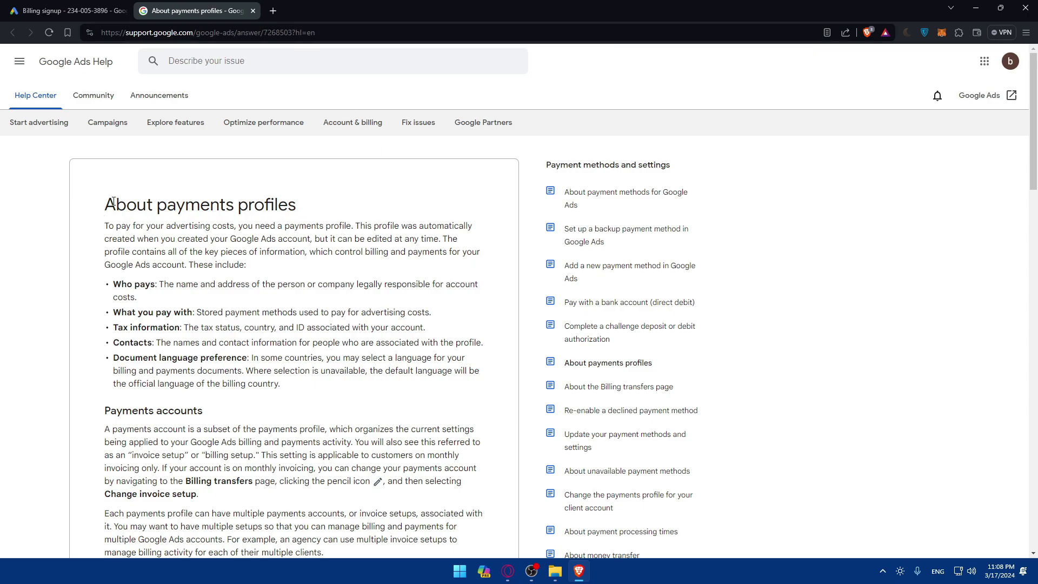
Read what a payments profile includes, how payments accounts work, and how to view or edit the profile
{"action": "left_click_drag", "start_coordinate": [113, 201], "coordinate": [319, 202]}
{"action": "left_click", "coordinate": [160, 266]}
{"action": "left_click_drag", "start_coordinate": [157, 284], "coordinate": [242, 285]}
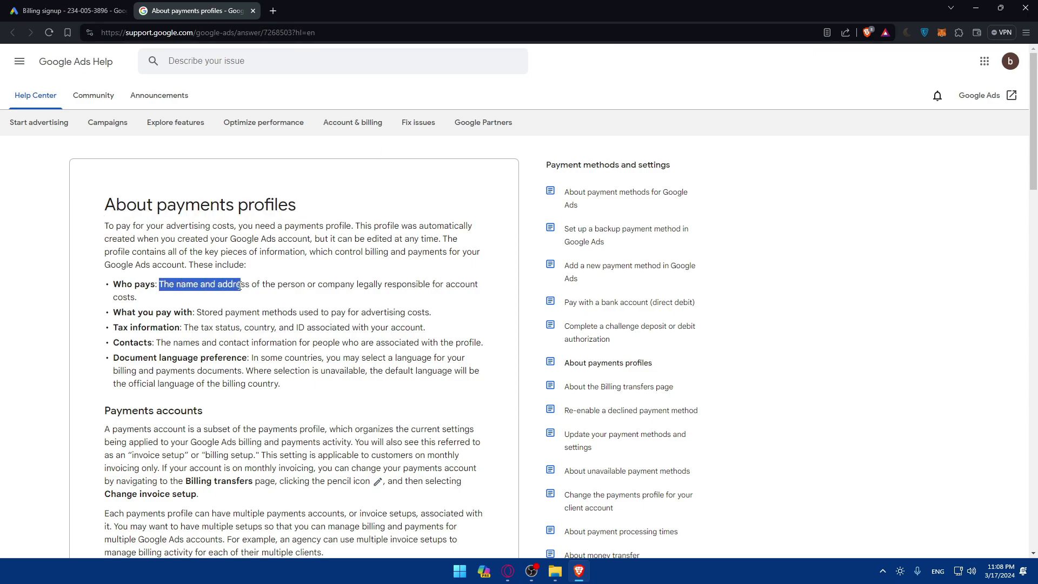
{"action": "left_click", "coordinate": [263, 286]}
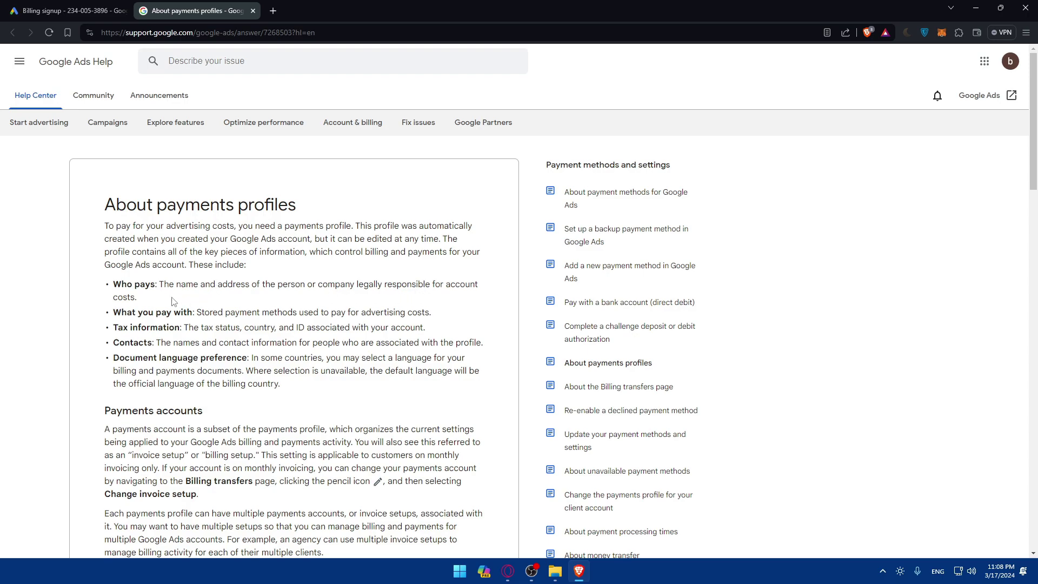
{"action": "left_click_drag", "start_coordinate": [196, 313], "coordinate": [401, 313]}
{"action": "left_click", "coordinate": [435, 317]}
{"action": "left_click_drag", "start_coordinate": [188, 325], "coordinate": [241, 327]}
{"action": "left_click", "coordinate": [248, 325]}
{"action": "scroll", "coordinate": [273, 361], "scroll_direction": "down", "scroll_amount": 3}
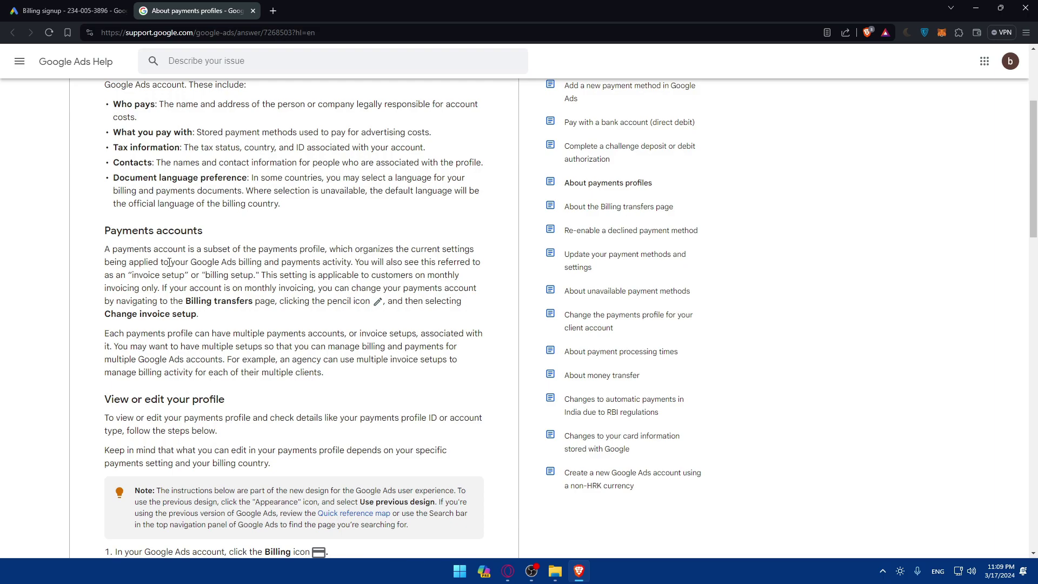
{"action": "scroll", "coordinate": [169, 262], "scroll_direction": "down", "scroll_amount": 3}
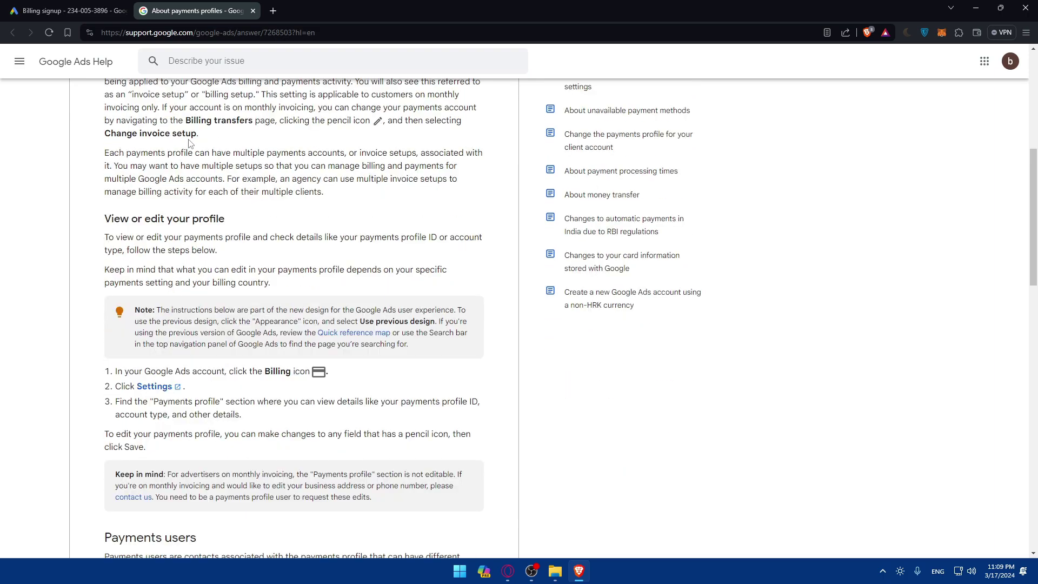
{"action": "scroll", "coordinate": [200, 173], "scroll_direction": "down", "scroll_amount": 2}
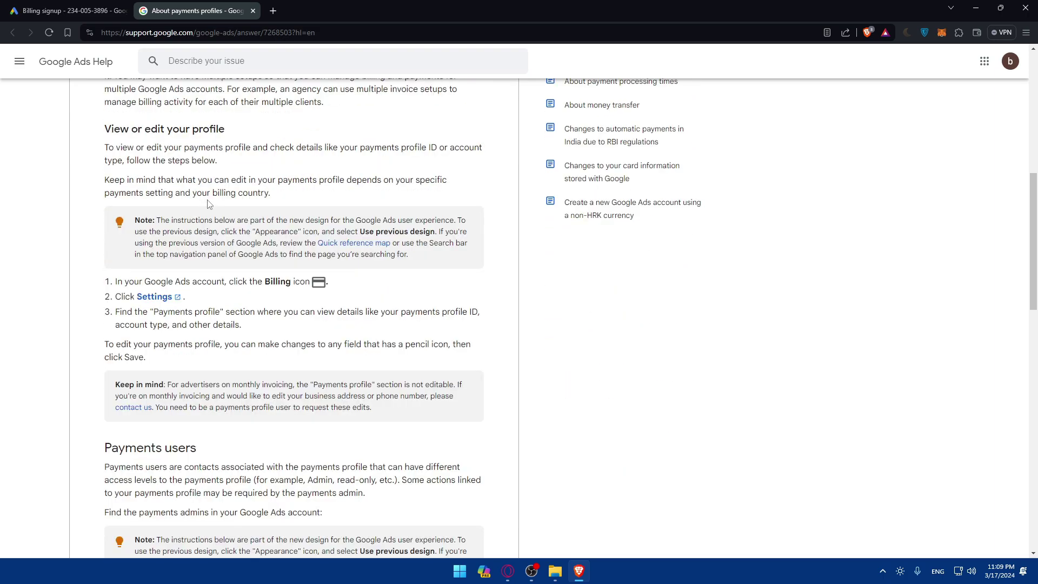
Open the article's billing Settings link and read the sections on payments users and using the profile in Google products
{"action": "left_click", "coordinate": [163, 297]}
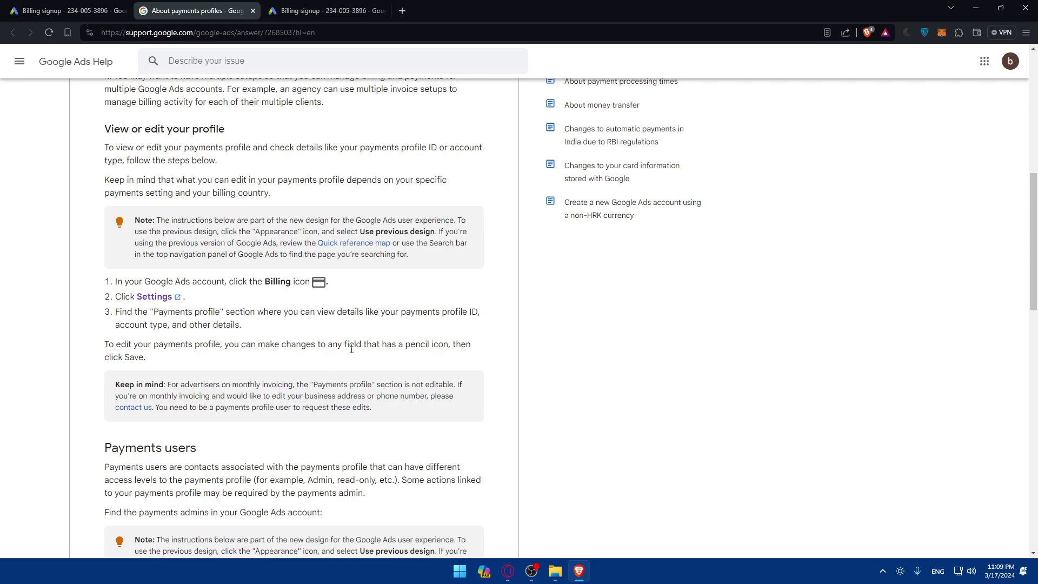
{"action": "scroll", "coordinate": [120, 355], "scroll_direction": "down", "scroll_amount": 3}
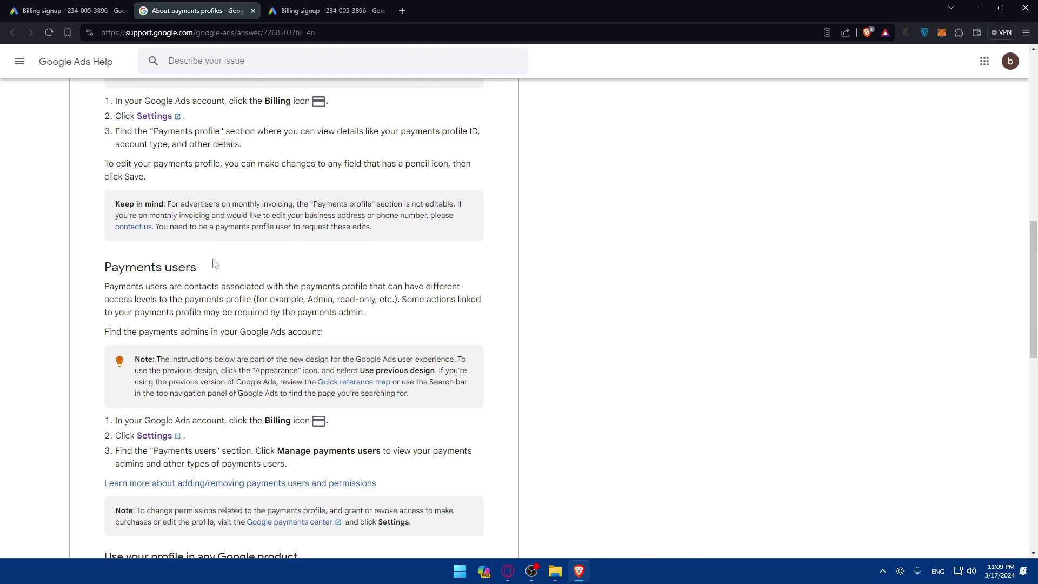
{"action": "left_click_drag", "start_coordinate": [259, 446], "coordinate": [342, 451]}
{"action": "left_click", "coordinate": [349, 449]}
{"action": "scroll", "coordinate": [346, 433], "scroll_direction": "down", "scroll_amount": 5}
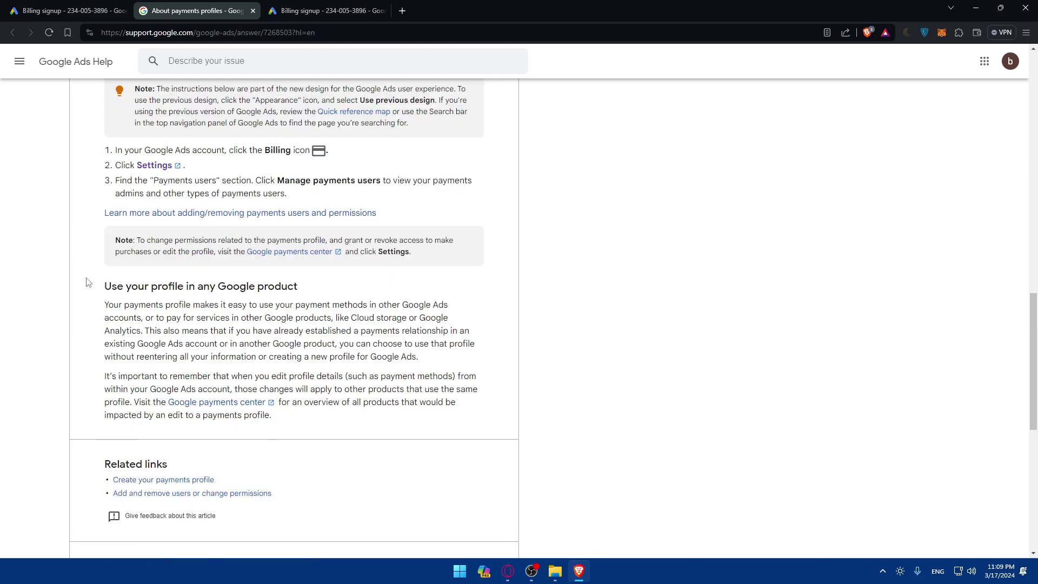
{"action": "left_click_drag", "start_coordinate": [86, 281], "coordinate": [235, 291]}
{"action": "left_click", "coordinate": [247, 292]}
Check the page opened by the Settings link, close it, and return to the original billing setup tab
{"action": "left_click", "coordinate": [326, 12]}
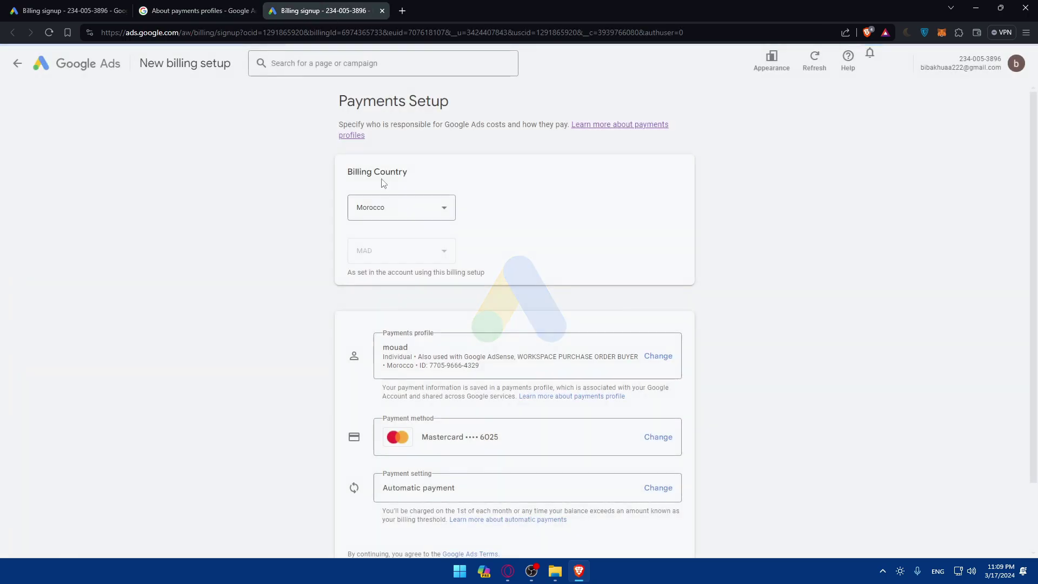
{"action": "left_click", "coordinate": [382, 11]}
{"action": "key", "text": "ctrl+Tab"}
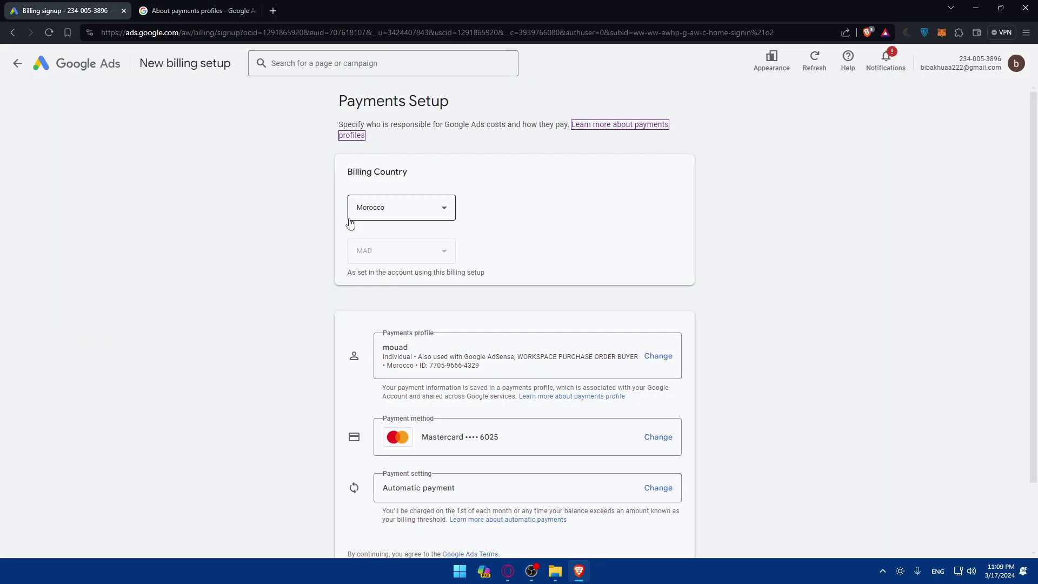
Submit the payments setup with the existing billing country, payments profile, payment method and automatic payment setting
{"action": "left_click", "coordinate": [332, 147]}
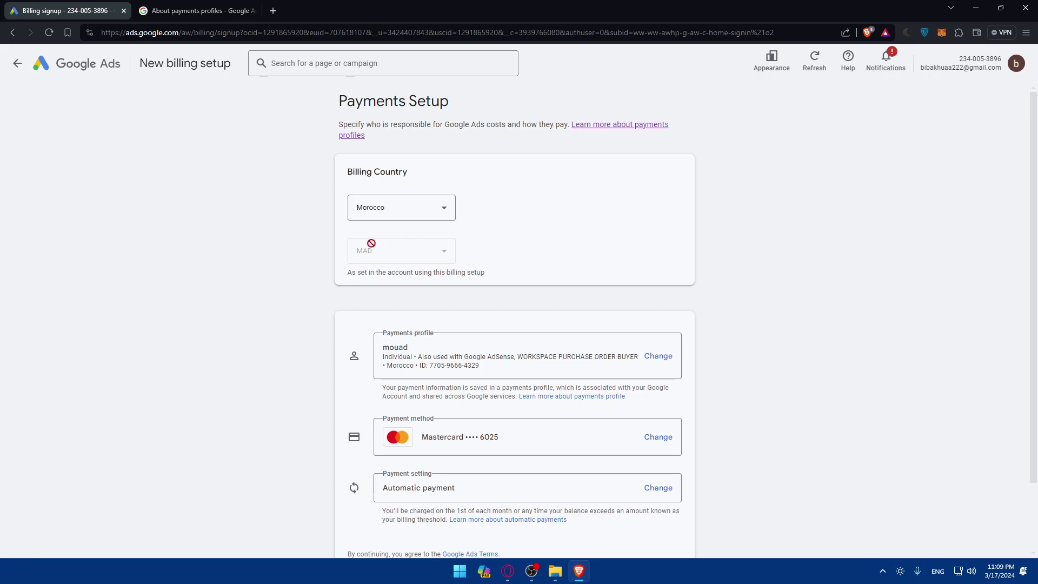
{"action": "scroll", "coordinate": [359, 265], "scroll_direction": "down", "scroll_amount": 2}
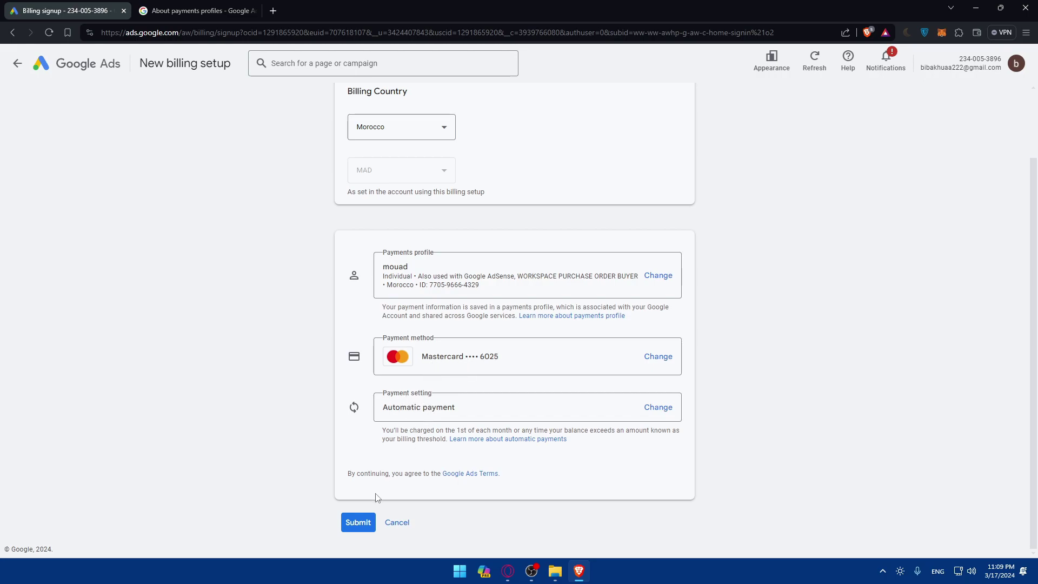
{"action": "left_click", "coordinate": [358, 523]}
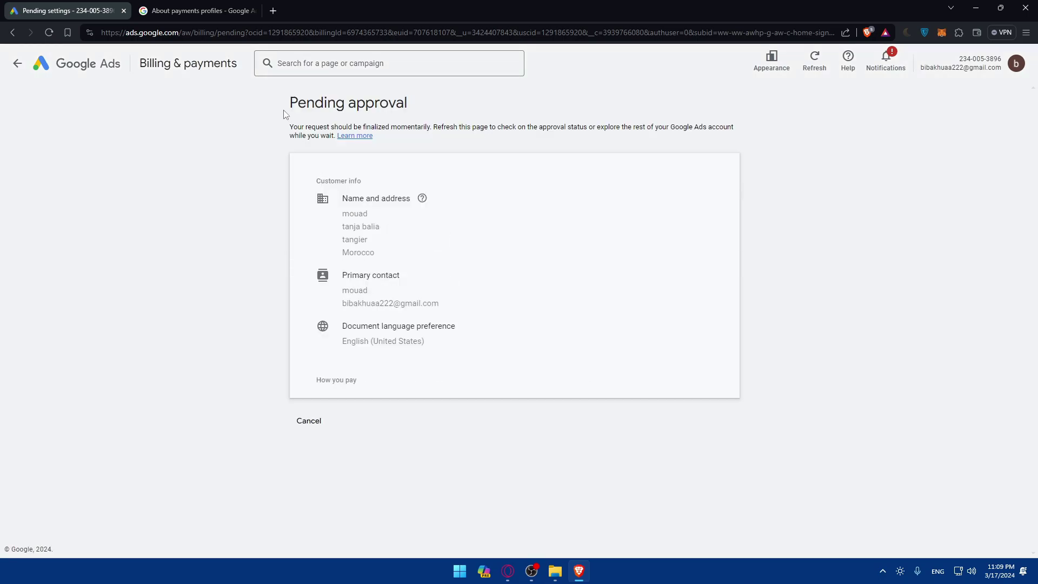
Read the pending approval instructions and the automatic payment terms of the submitted billing request
{"action": "left_click_drag", "start_coordinate": [285, 108], "coordinate": [436, 106]}
{"action": "left_click", "coordinate": [438, 108]}
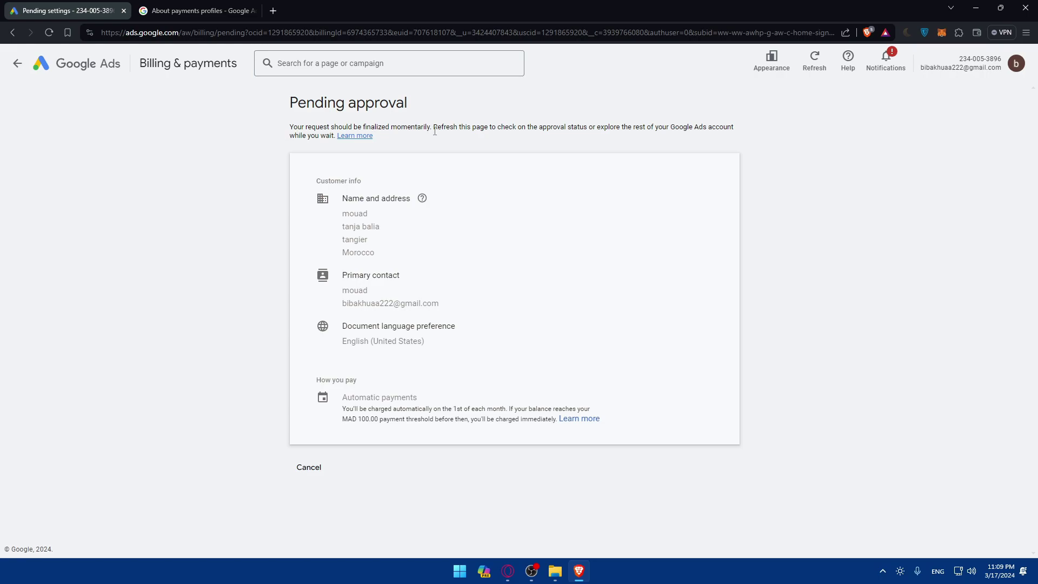
{"action": "left_click_drag", "start_coordinate": [449, 132], "coordinate": [496, 129]}
{"action": "left_click", "coordinate": [508, 138]}
{"action": "left_click_drag", "start_coordinate": [342, 405], "coordinate": [407, 419]}
{"action": "left_click", "coordinate": [442, 412]}
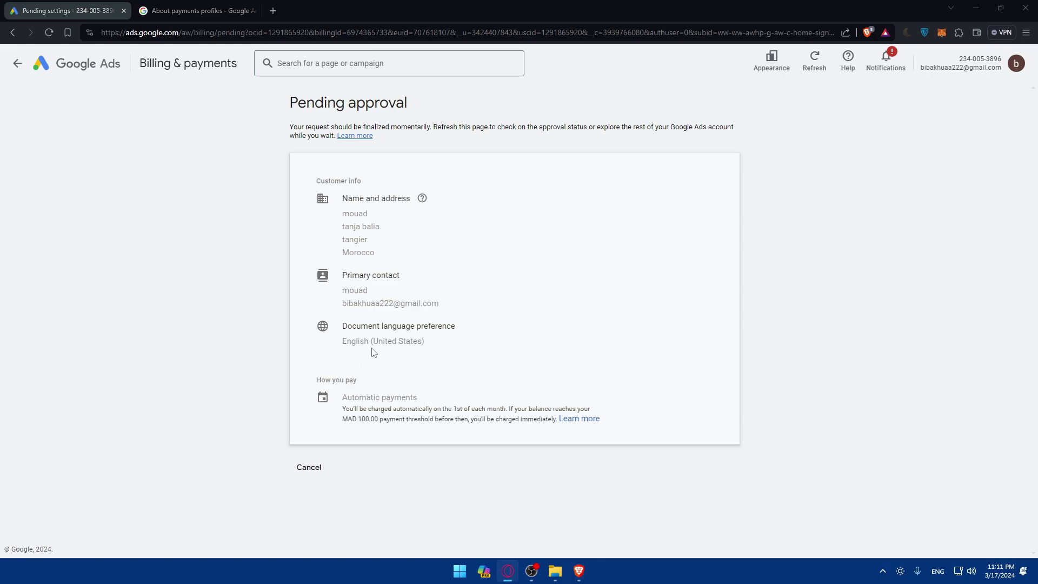
Try to cancel the pending billing request and dismiss the resulting notice
{"action": "left_click", "coordinate": [325, 464]}
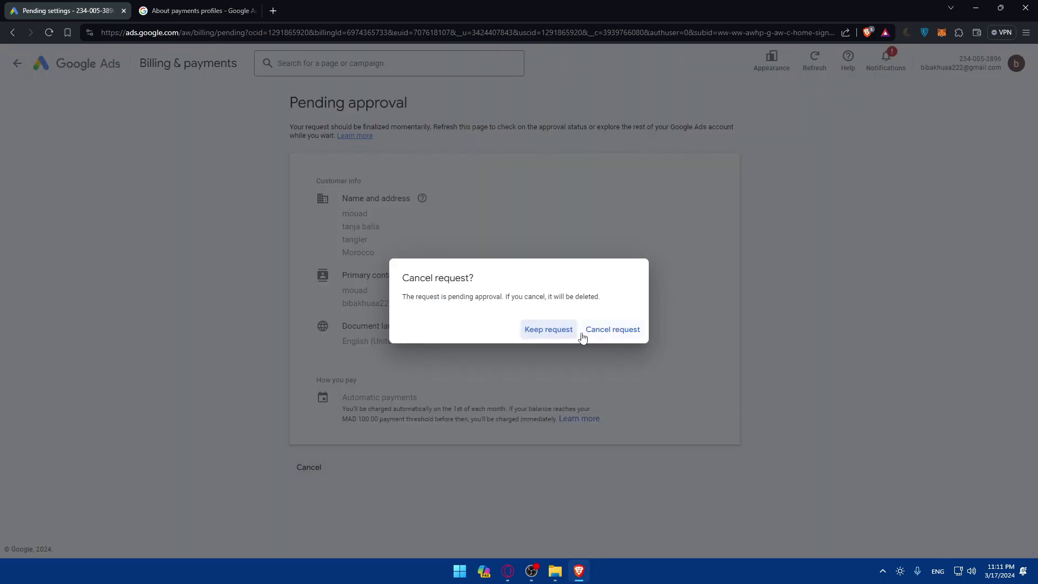
{"action": "left_click", "coordinate": [610, 335]}
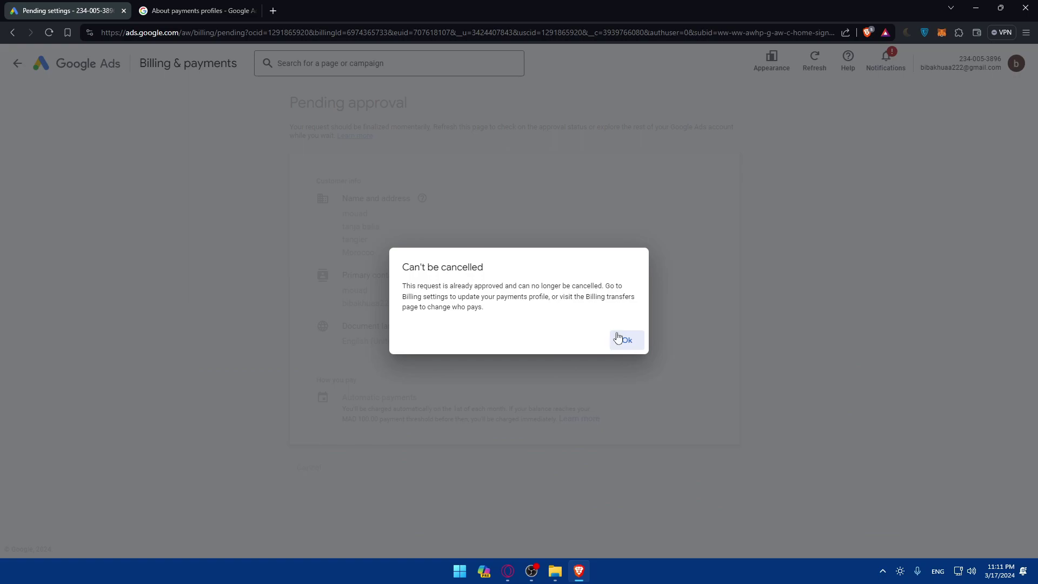
{"action": "left_click", "coordinate": [616, 338]}
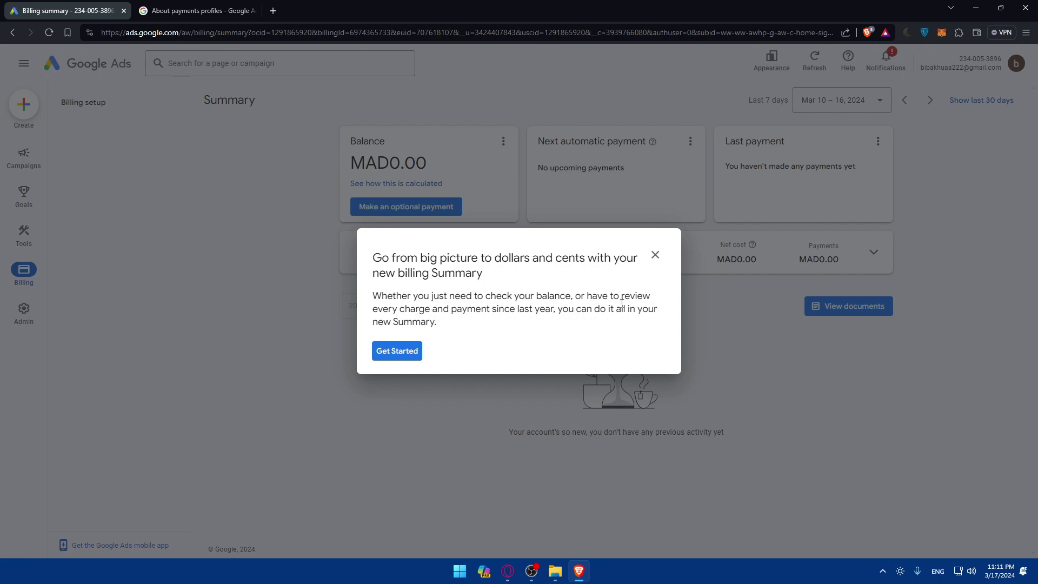
Exit the billing Summary guide and open the options of the Next automatic payment card
{"action": "left_click", "coordinate": [654, 255]}
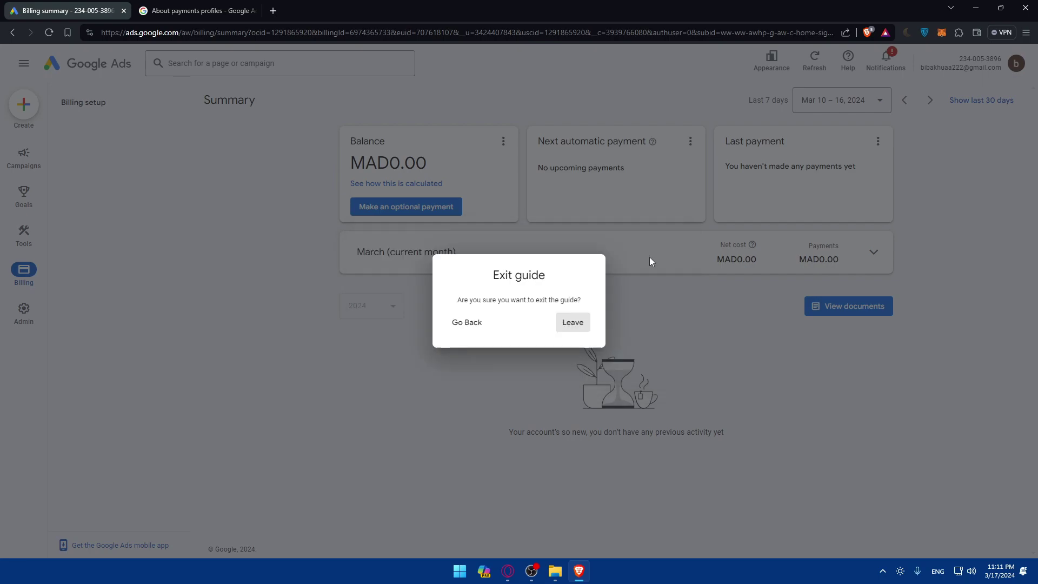
{"action": "left_click", "coordinate": [572, 322]}
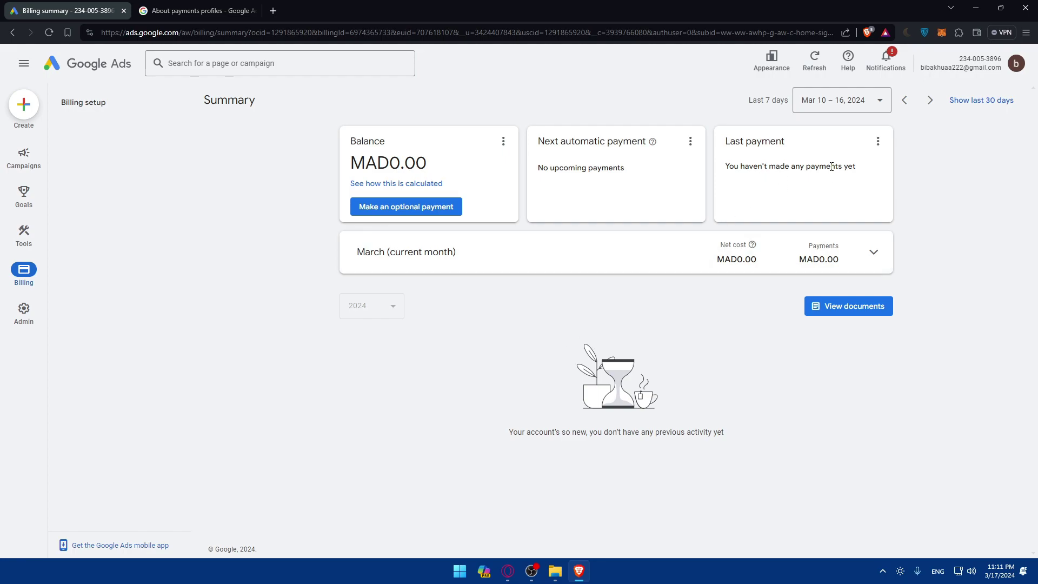
{"action": "left_click", "coordinate": [691, 141]}
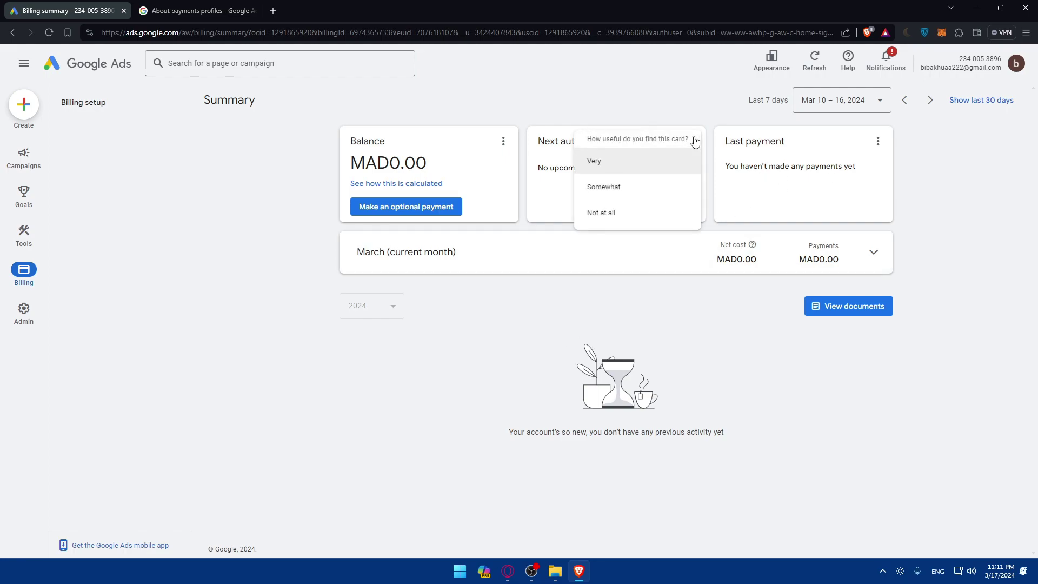
Review the current month's cost breakdown and the billing documents page, and return to the billing summary
{"action": "left_click", "coordinate": [628, 232]}
{"action": "left_click", "coordinate": [623, 255]}
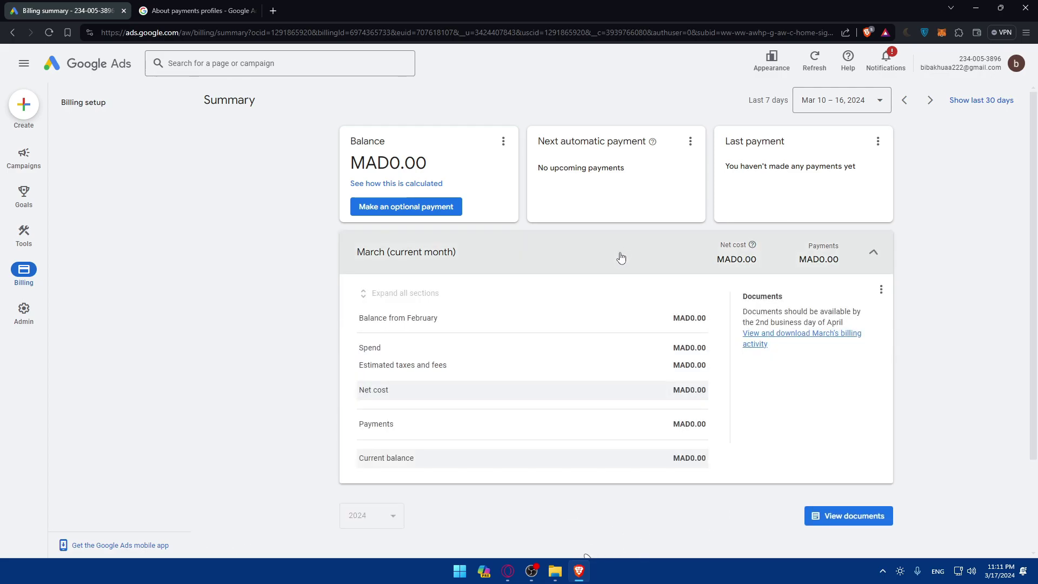
{"action": "left_click", "coordinate": [619, 261]}
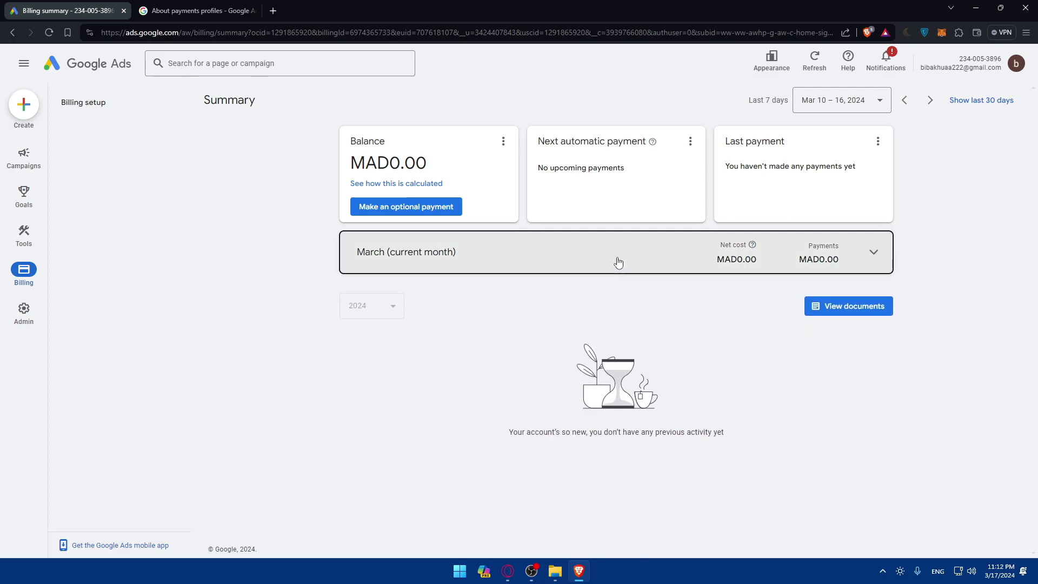
{"action": "left_click", "coordinate": [851, 305]}
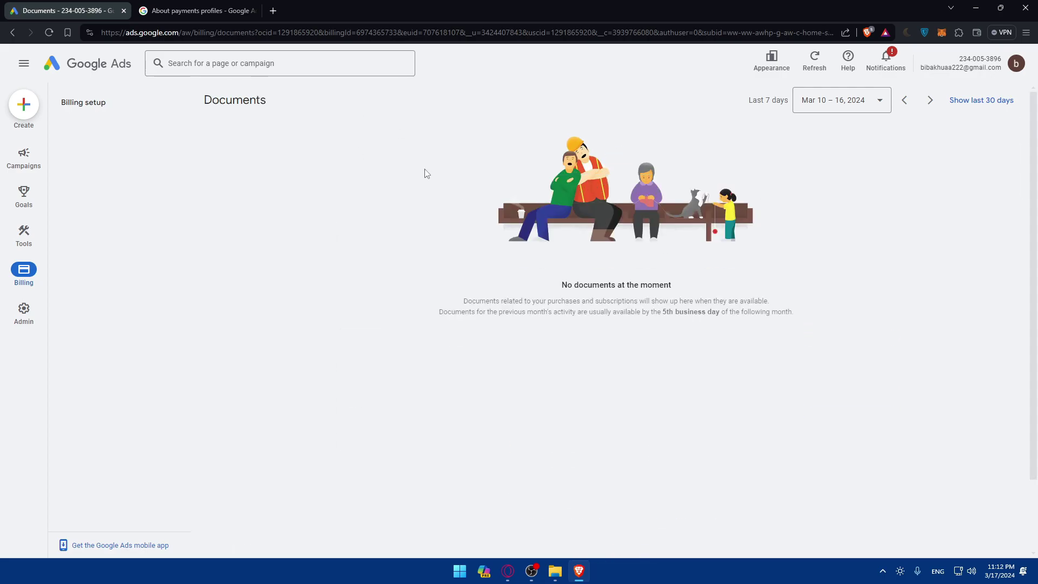
{"action": "key", "text": "alt+Left"}
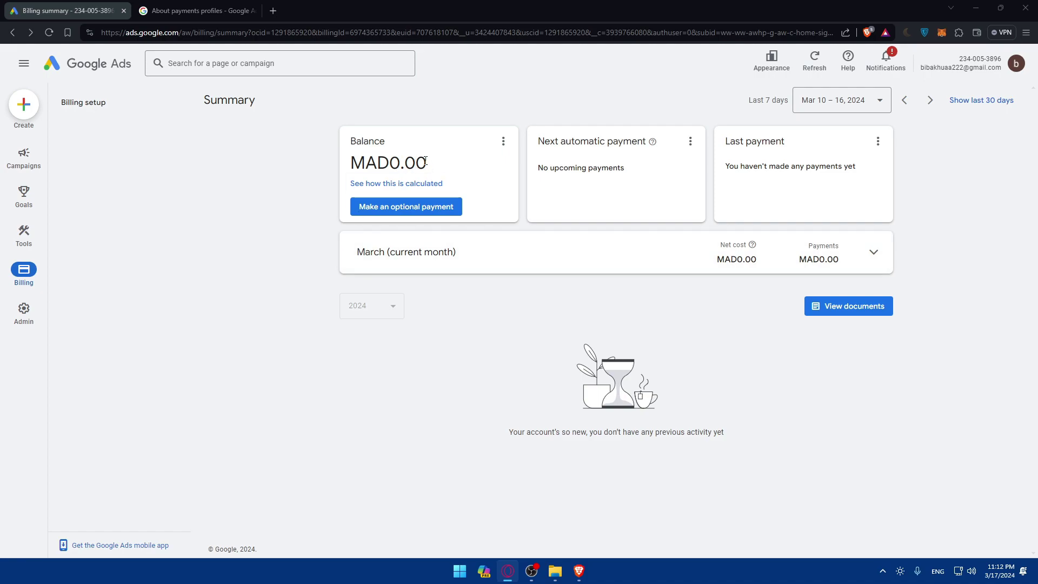
View how the balance is calculated, and open the optional payment form and cancel it without paying
{"action": "left_click_drag", "start_coordinate": [425, 161], "coordinate": [393, 153]}
{"action": "left_click", "coordinate": [451, 154]}
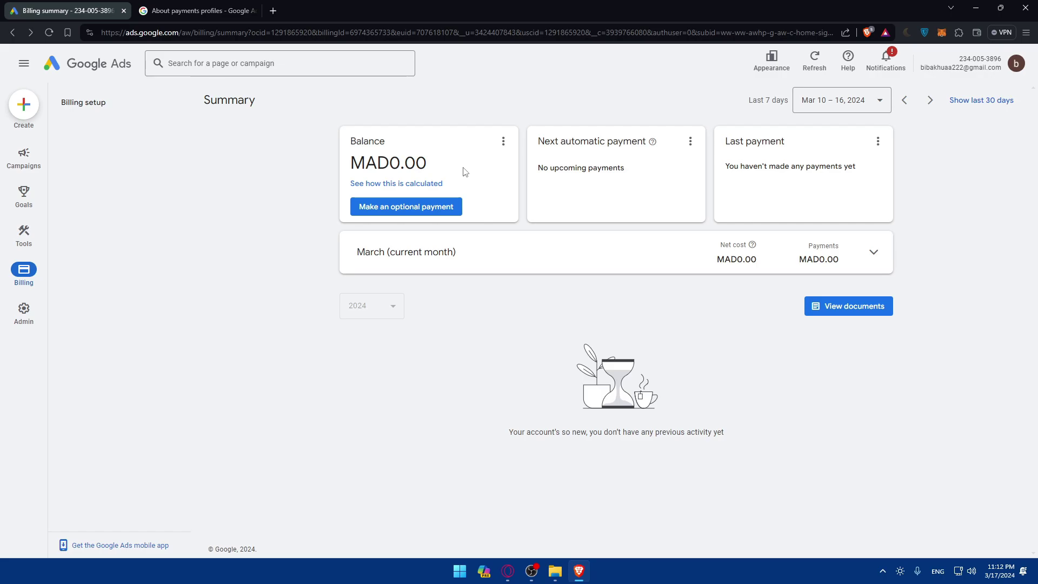
{"action": "left_click", "coordinate": [435, 184]}
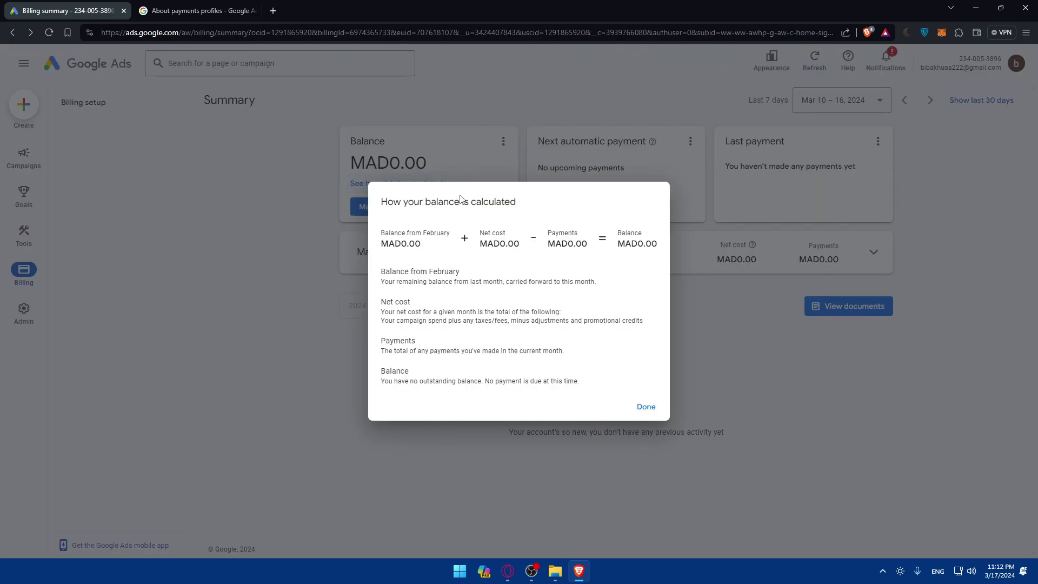
{"action": "left_click", "coordinate": [646, 407]}
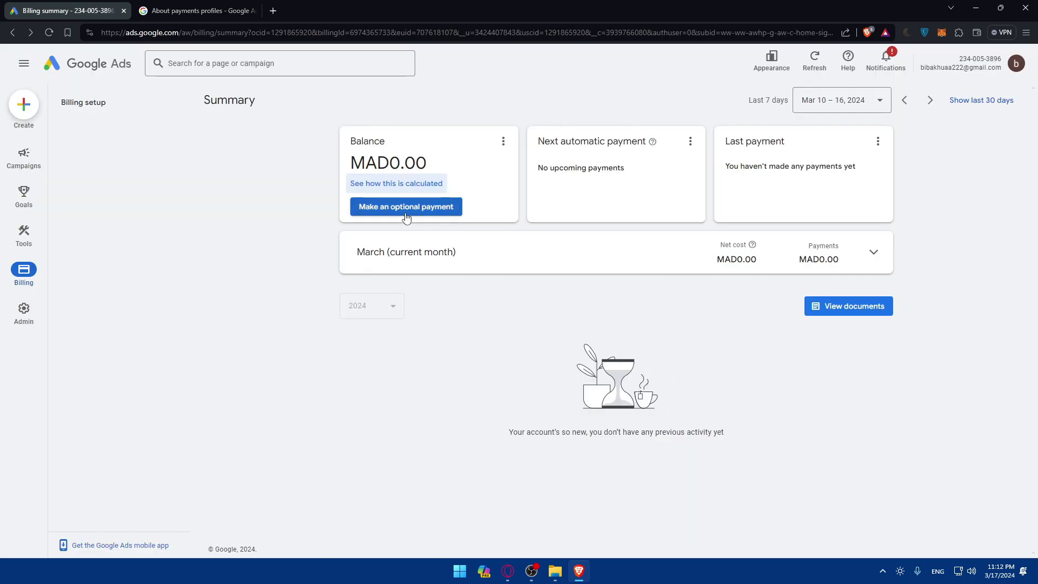
{"action": "left_click", "coordinate": [455, 209]}
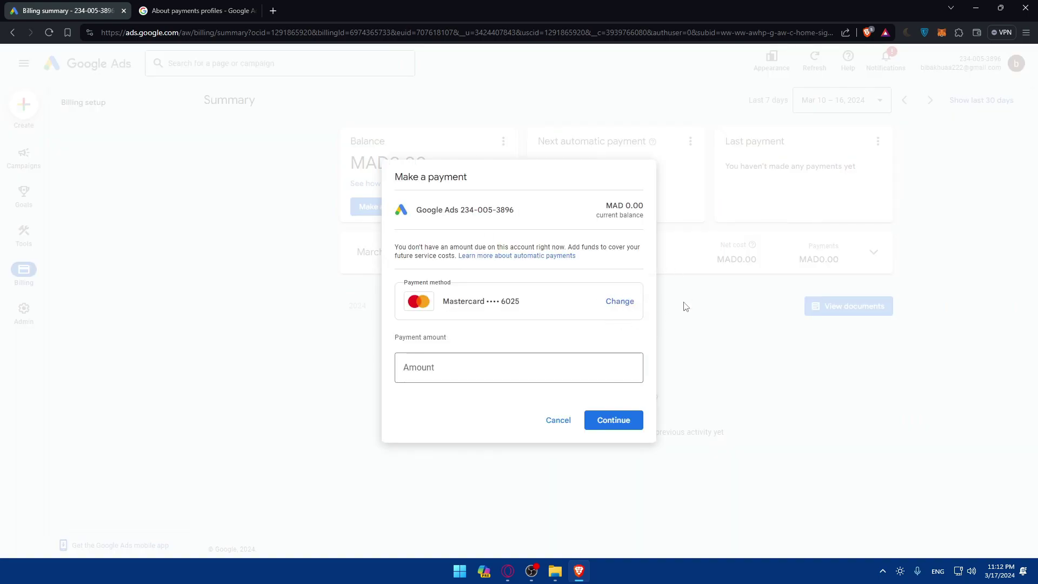
{"action": "left_click", "coordinate": [558, 421]}
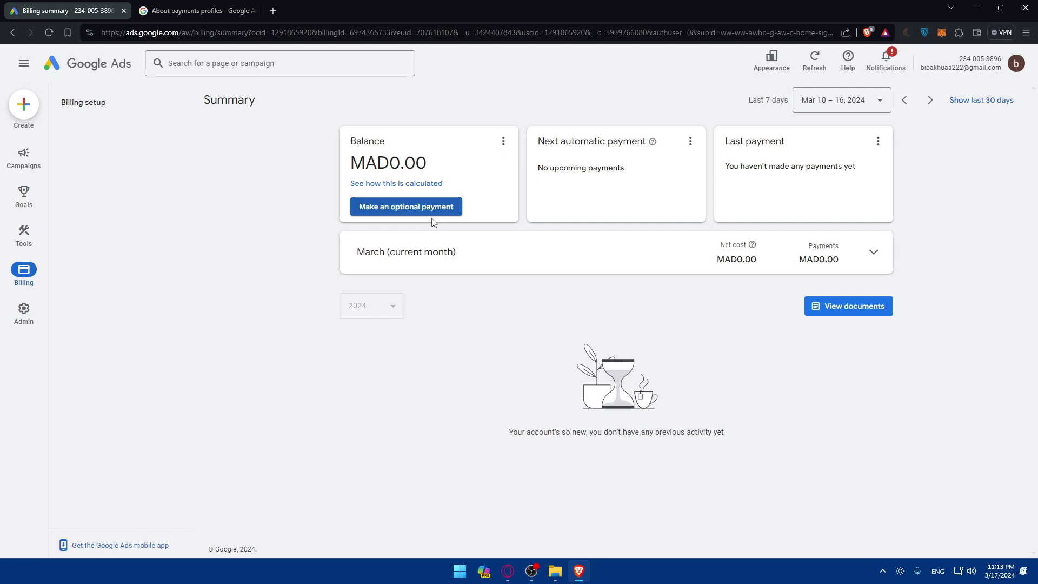
{"action": "left_click_drag", "start_coordinate": [425, 165], "coordinate": [390, 165]}
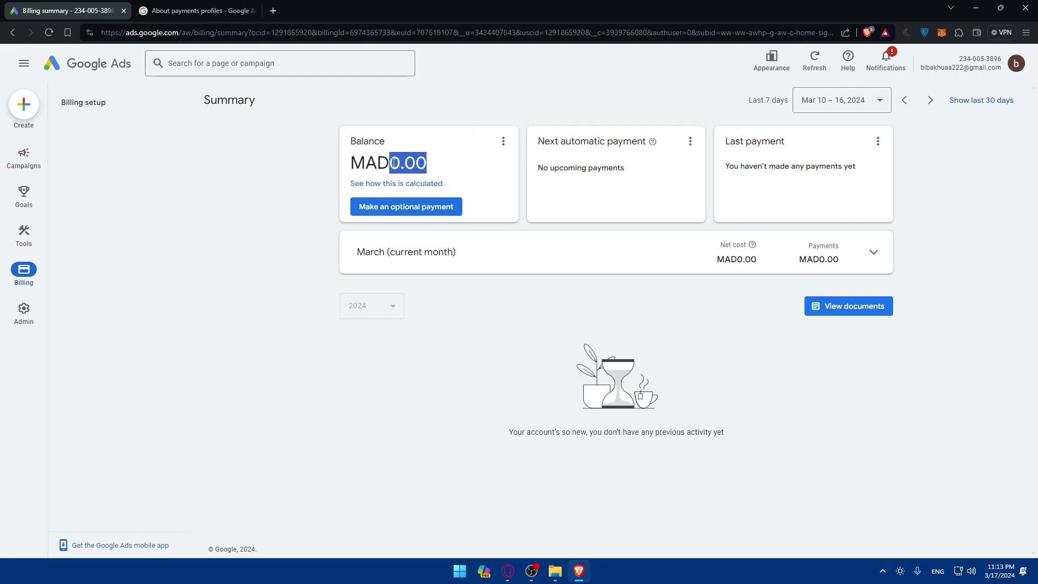
{"action": "left_click", "coordinate": [389, 168]}
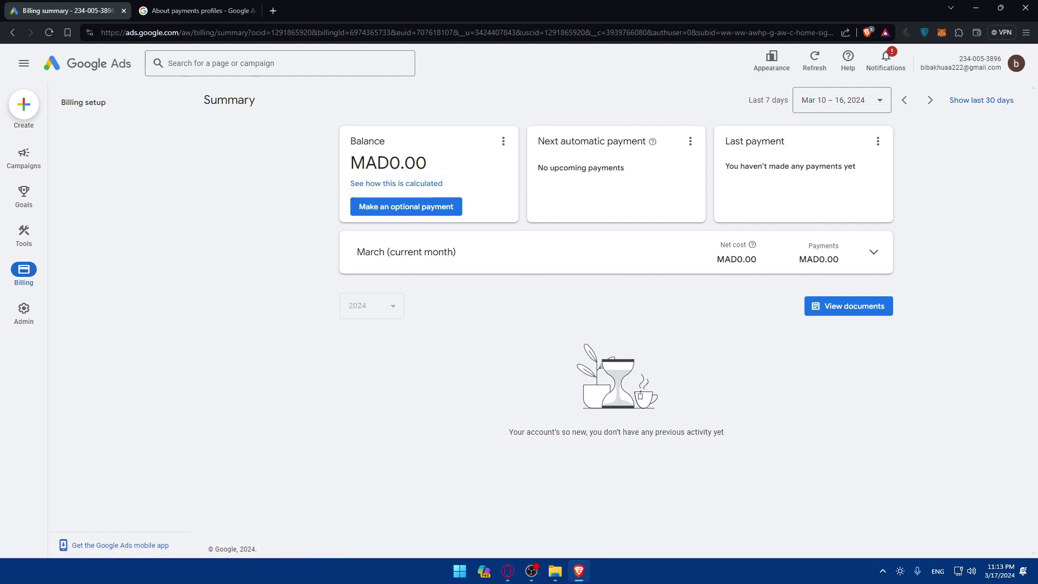
{"action": "left_click_drag", "start_coordinate": [355, 189], "coordinate": [279, 189]}
{"action": "left_click", "coordinate": [290, 183]}
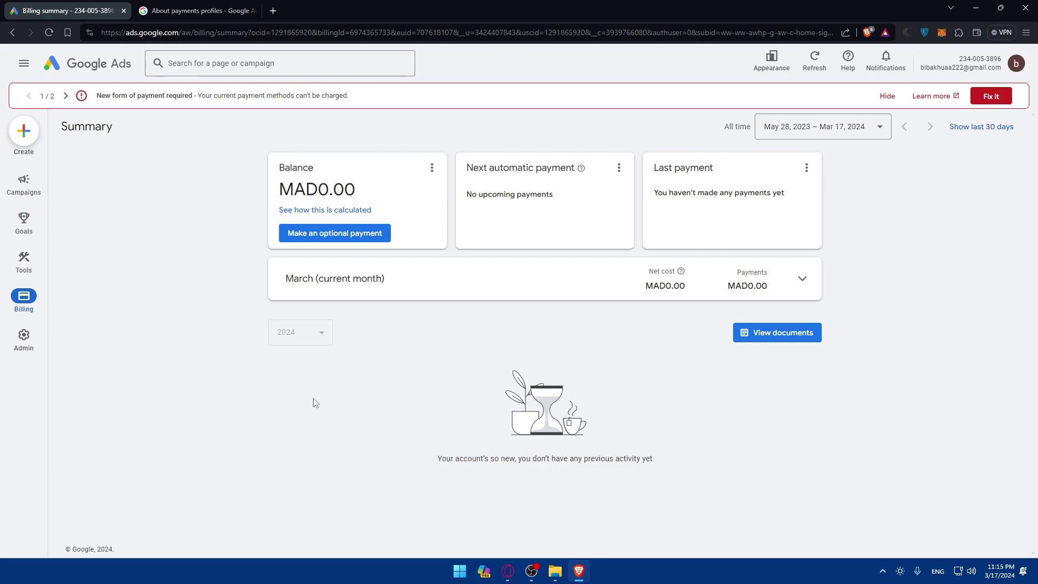
{"action": "left_click", "coordinate": [507, 571]}
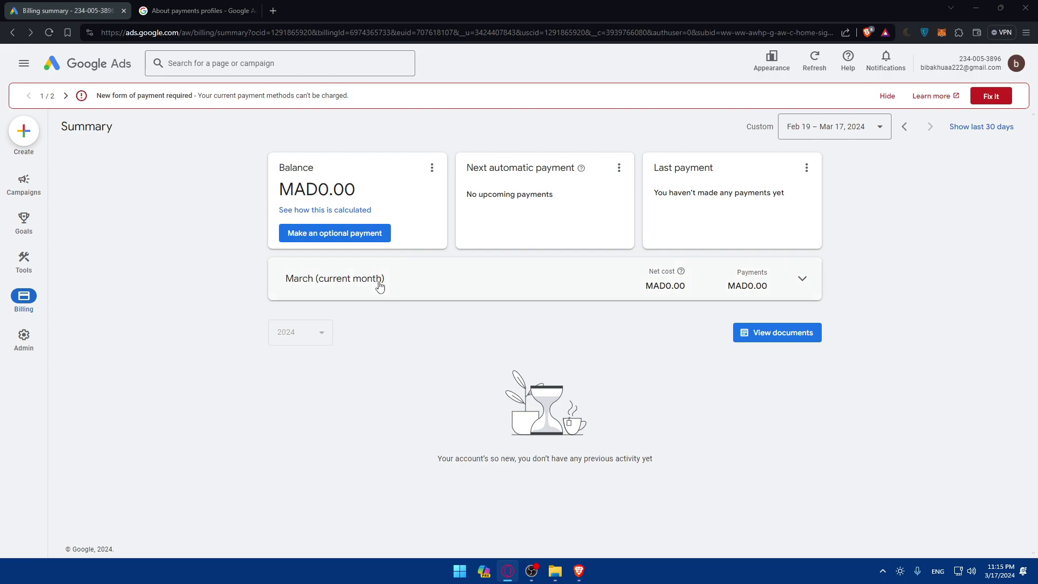
{"action": "left_click_drag", "start_coordinate": [355, 188], "coordinate": [319, 189]}
{"action": "left_click", "coordinate": [360, 192]}
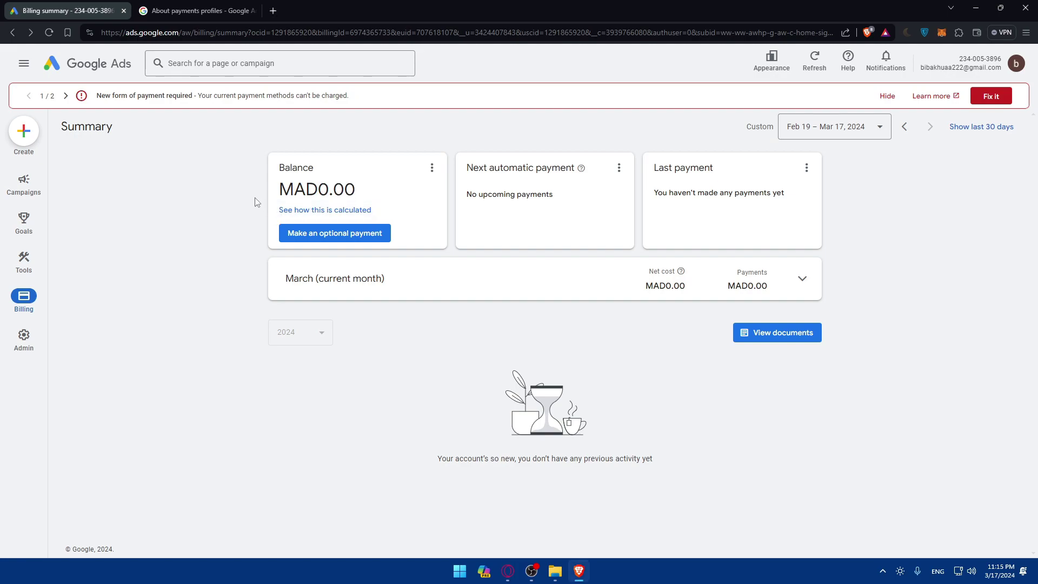
Look through the account's Preferences page and return to the balance on the billing summary
{"action": "mouse_move", "coordinate": [24, 346]}
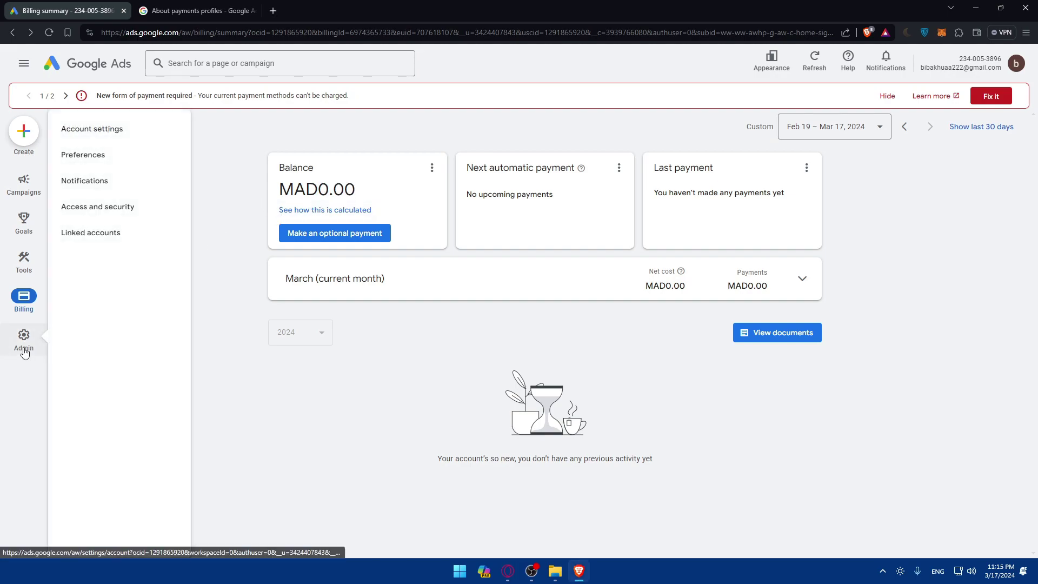
{"action": "left_click", "coordinate": [93, 168]}
{"action": "scroll", "coordinate": [453, 222], "scroll_direction": "down", "scroll_amount": 1}
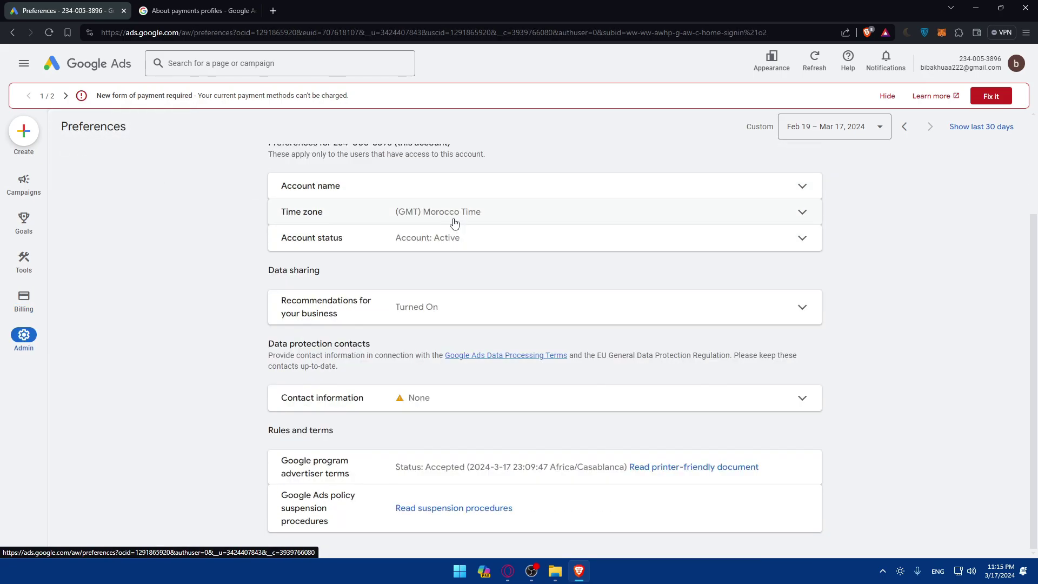
{"action": "scroll", "coordinate": [486, 292], "scroll_direction": "up", "scroll_amount": 2}
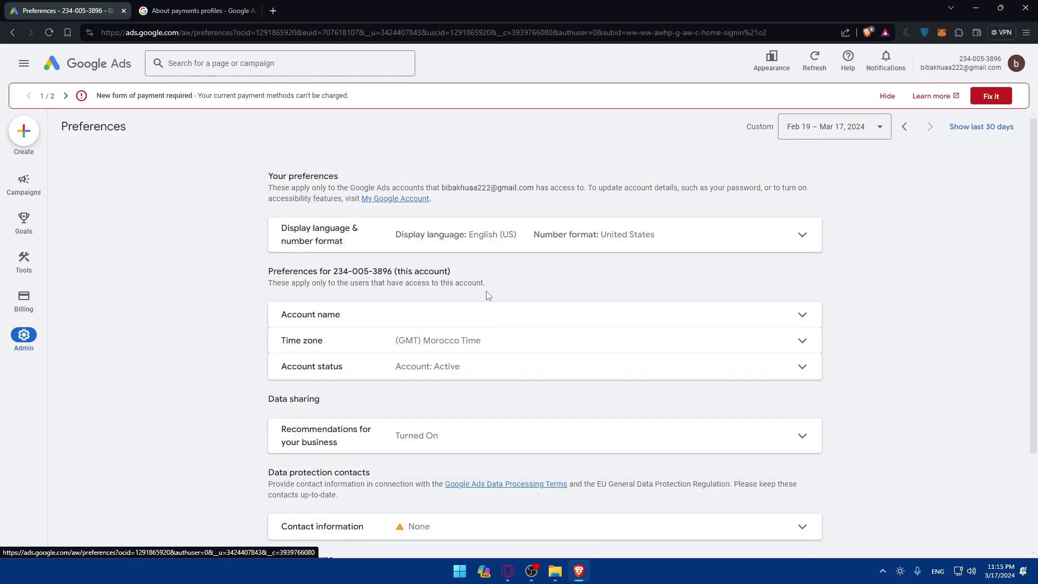
{"action": "left_click", "coordinate": [23, 298]}
{"action": "double_click", "coordinate": [343, 187]}
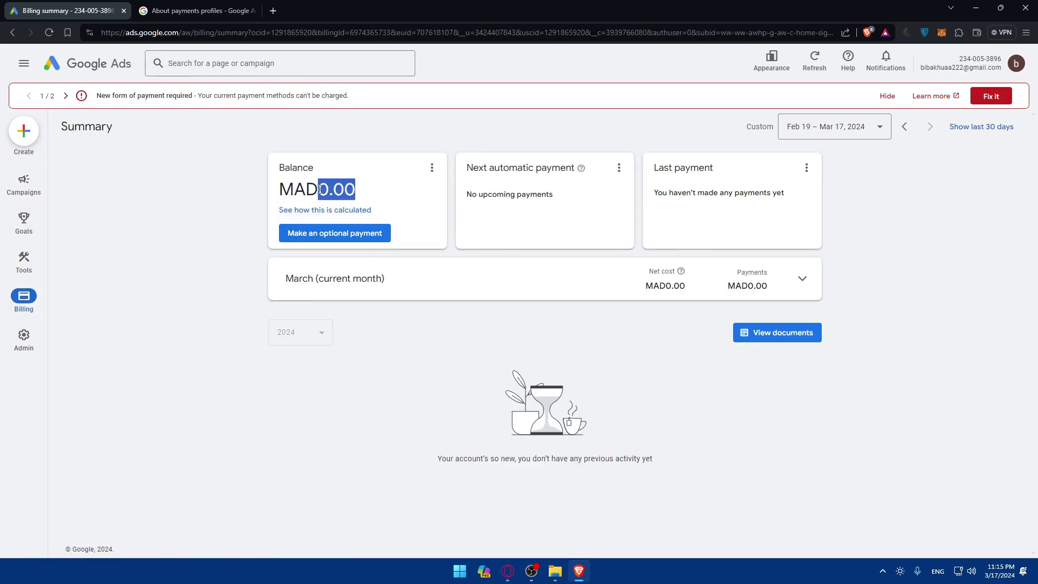
{"action": "left_click", "coordinate": [374, 194]}
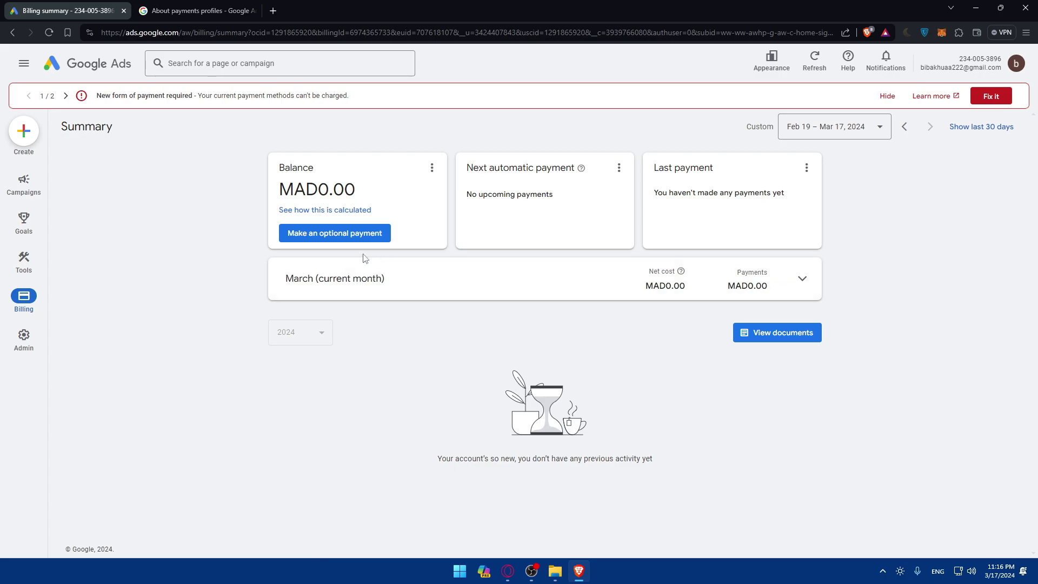
Expand the Account status section in the account's preferences to view the account cancellation option
{"action": "mouse_move", "coordinate": [23, 346]}
{"action": "left_click", "coordinate": [96, 162]}
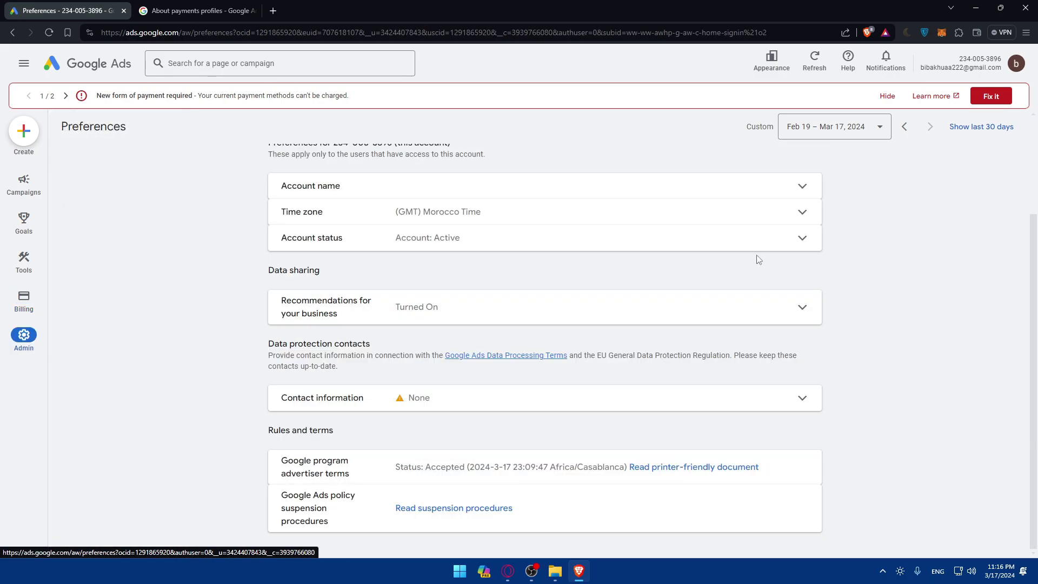
{"action": "left_click", "coordinate": [779, 239]}
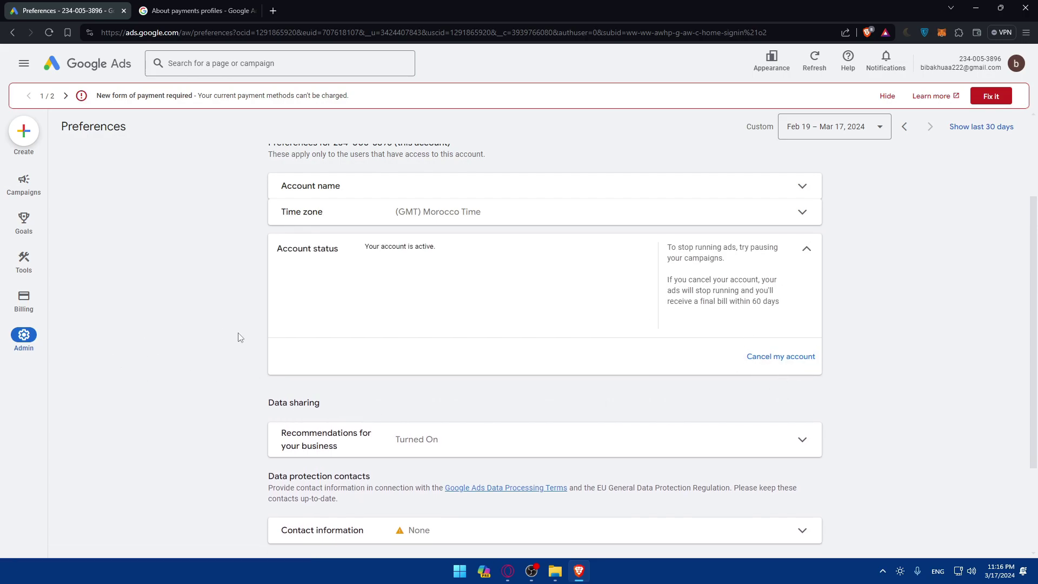
{"action": "left_click", "coordinate": [507, 571]}
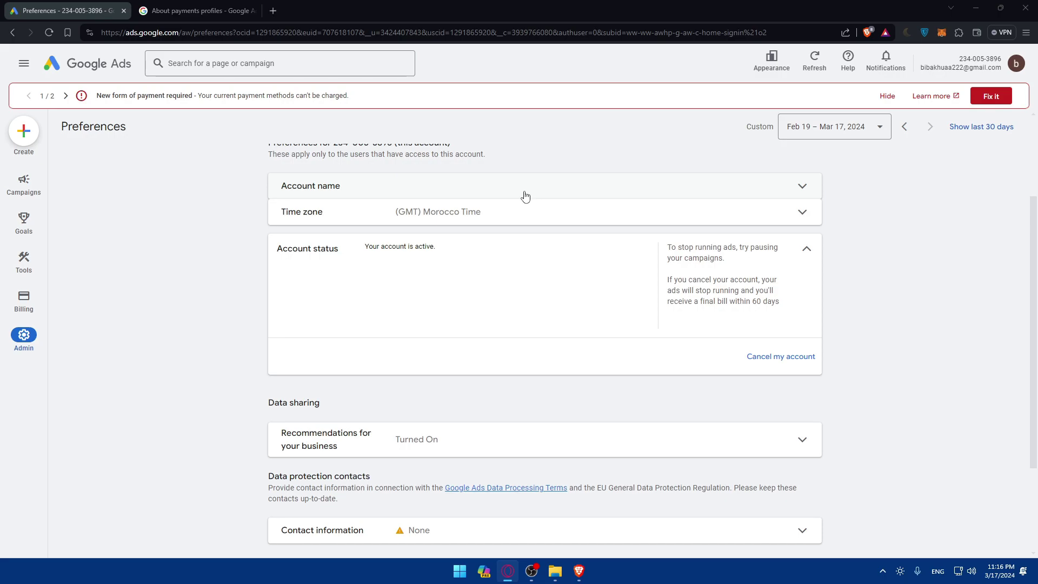
Return to the billing summary and check the remaining account balance
{"action": "left_click", "coordinate": [23, 297]}
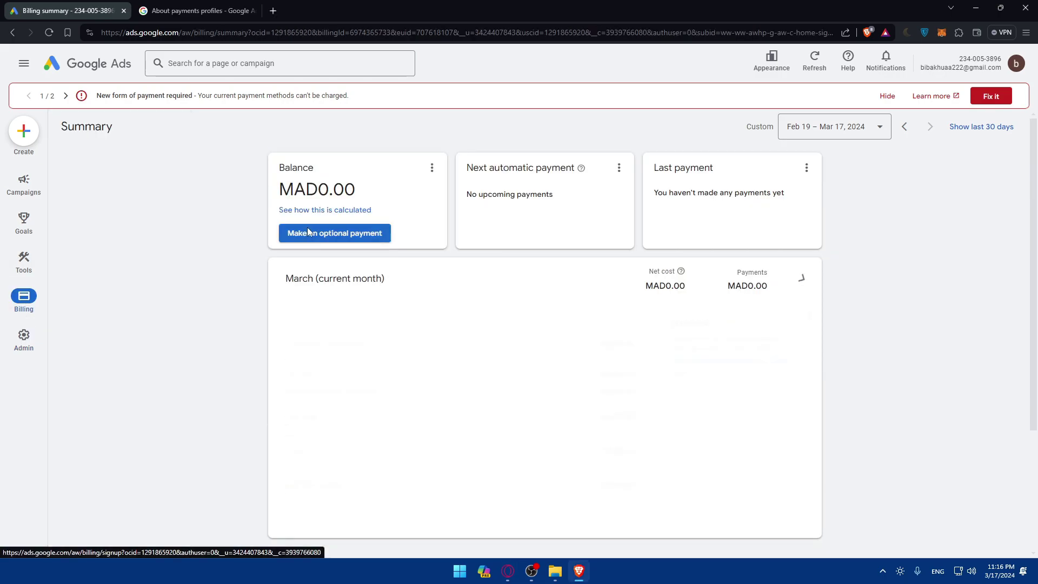
{"action": "left_click_drag", "start_coordinate": [355, 189], "coordinate": [319, 188]}
{"action": "left_click", "coordinate": [226, 275]}
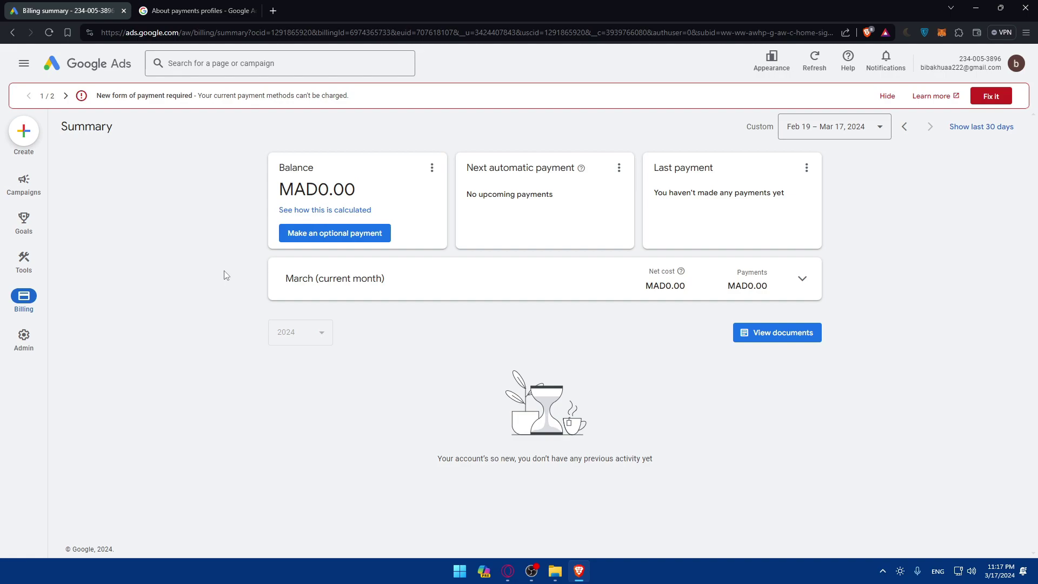
{"action": "left_click_drag", "start_coordinate": [355, 189], "coordinate": [330, 189]}
{"action": "left_click", "coordinate": [326, 190]}
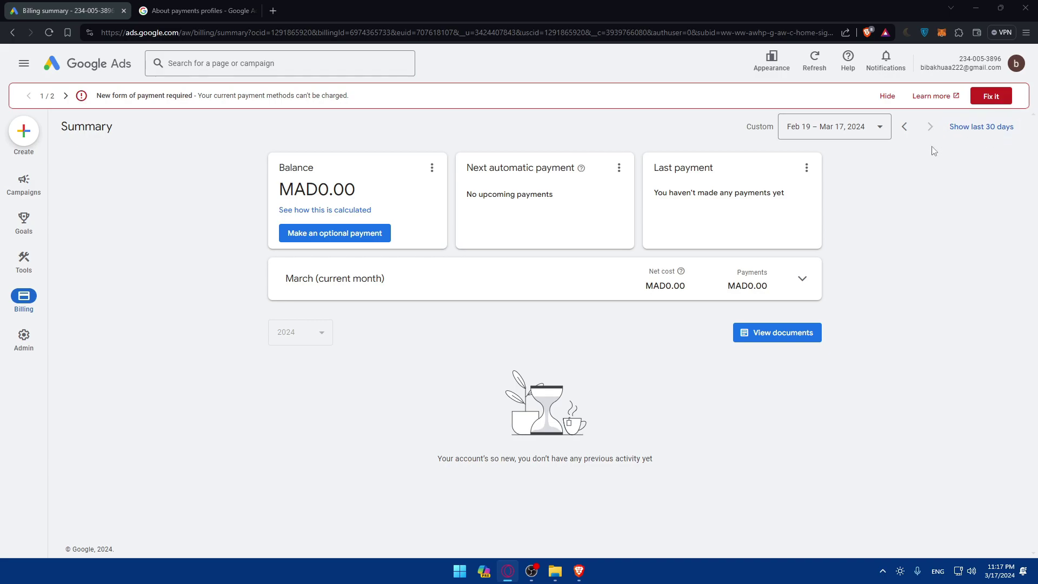
Search the Quick help for "billing issue"
{"action": "left_click", "coordinate": [847, 56]}
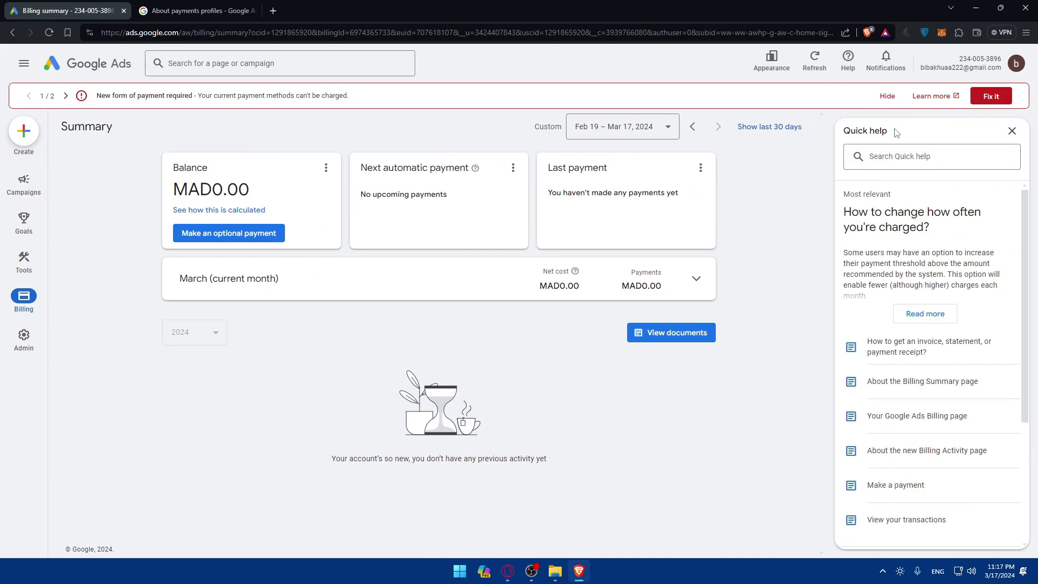
{"action": "left_click", "coordinate": [907, 156]}
{"action": "type", "text": "b"}
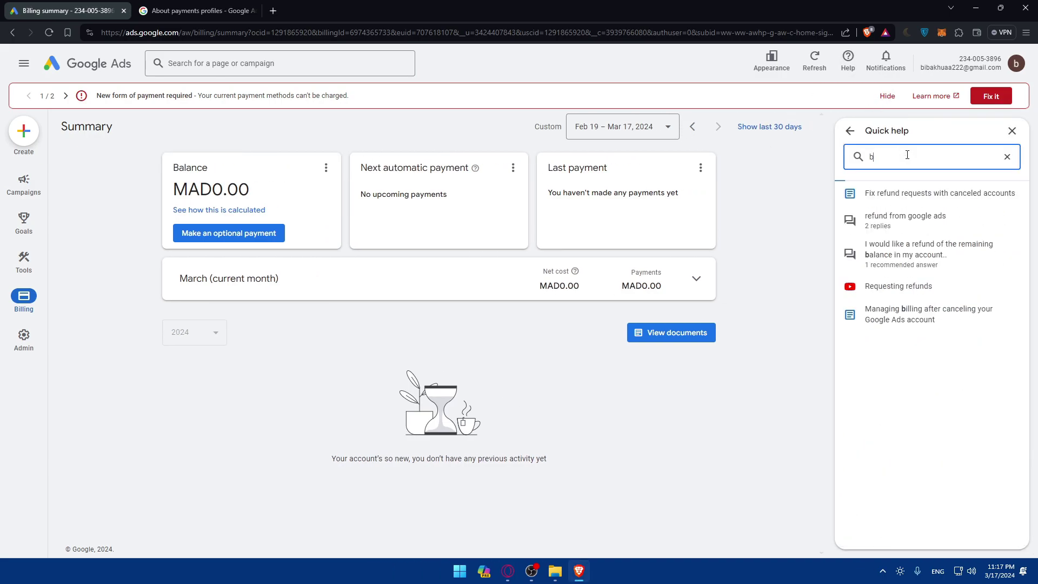
{"action": "type", "text": "illing issu"}
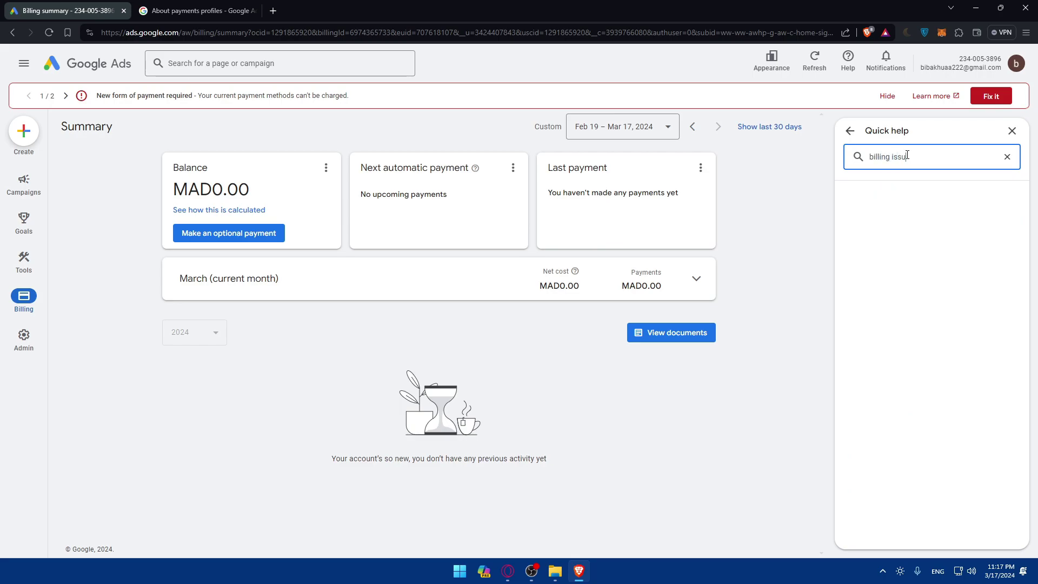
{"action": "type", "text": "e"}
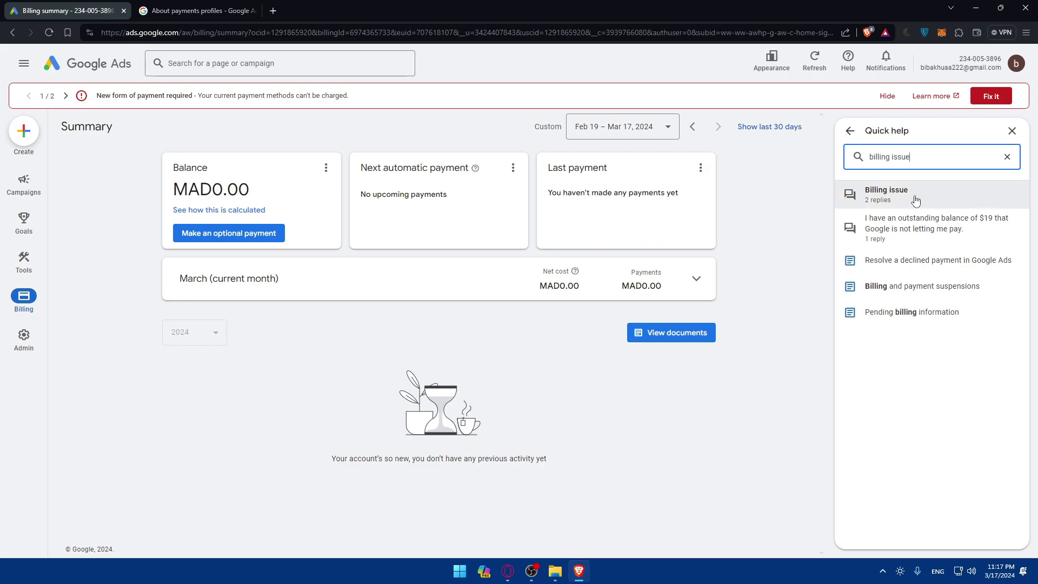
Read the "Billing and payment suspensions" help article through to its end and close the help
{"action": "left_click", "coordinate": [961, 290]}
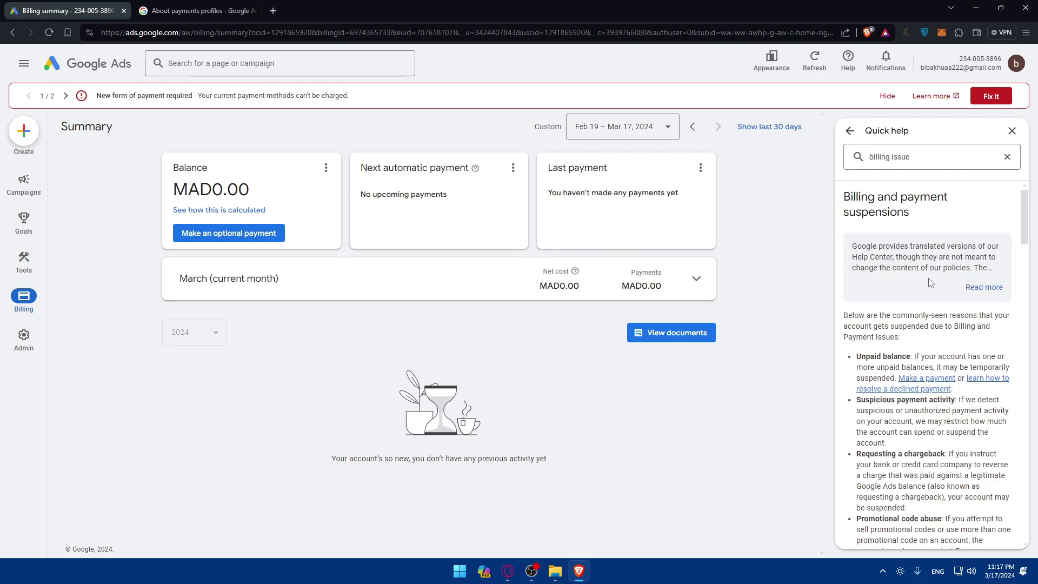
{"action": "scroll", "coordinate": [973, 386], "scroll_direction": "down", "scroll_amount": 2}
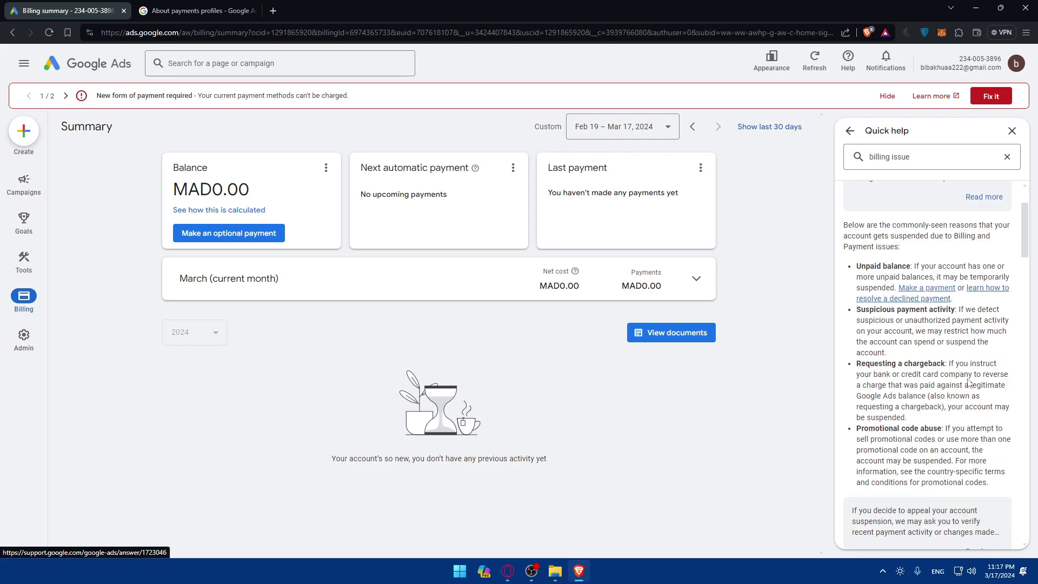
{"action": "scroll", "coordinate": [939, 310], "scroll_direction": "down", "scroll_amount": 15}
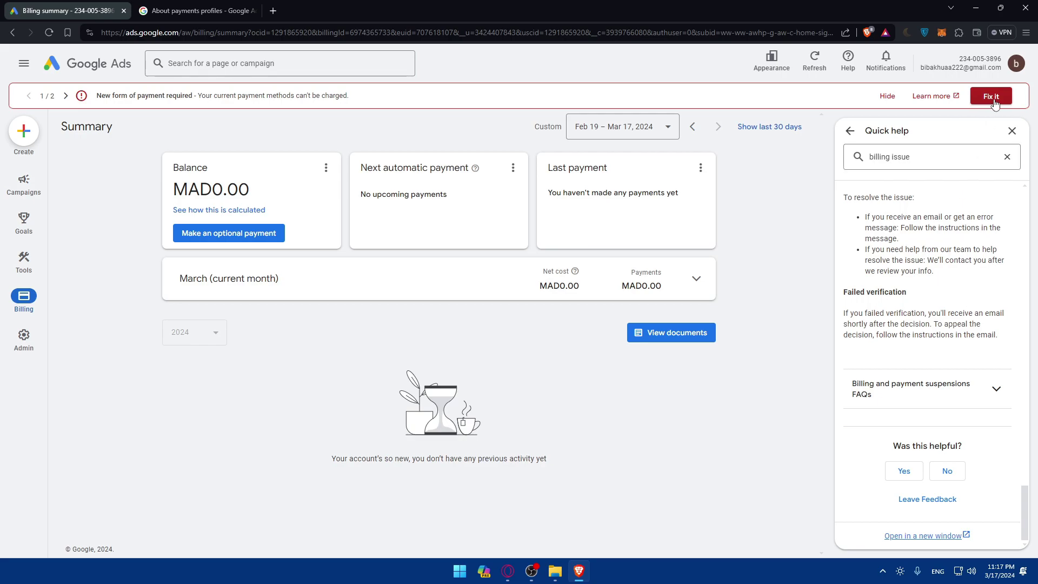
{"action": "left_click", "coordinate": [1012, 131]}
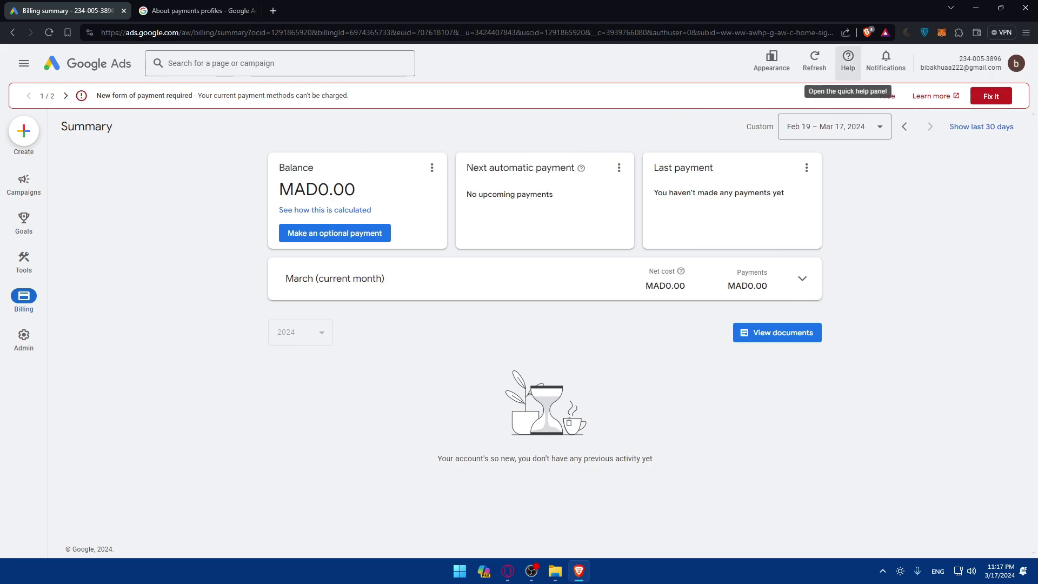
{"action": "left_click", "coordinate": [507, 570]}
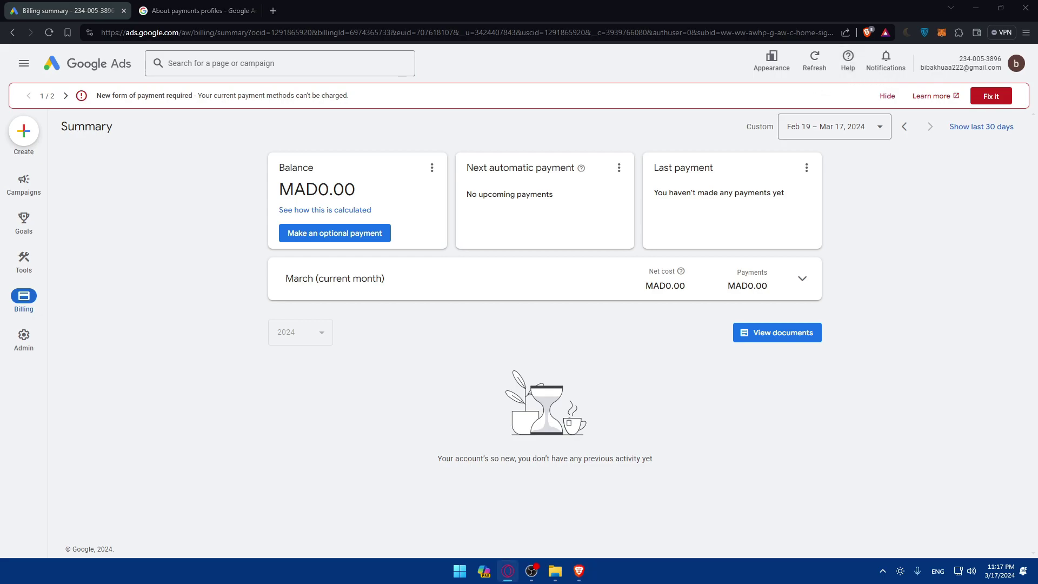